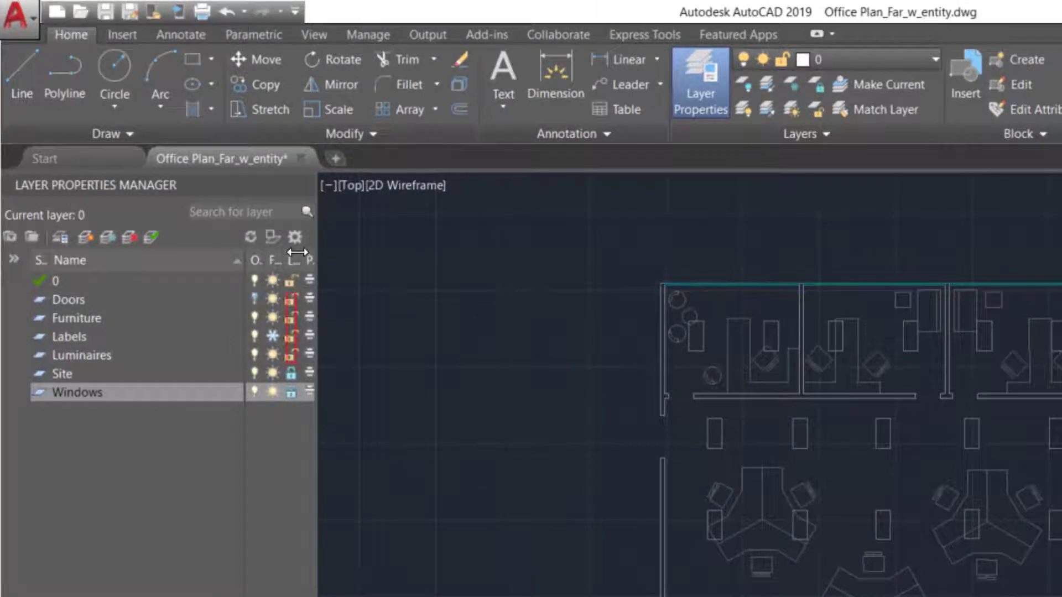
- Unlock the locked Windows and Site layers of the office plan drawing
left_click(291, 259)
left_click(291, 280)
left_click(291, 299)
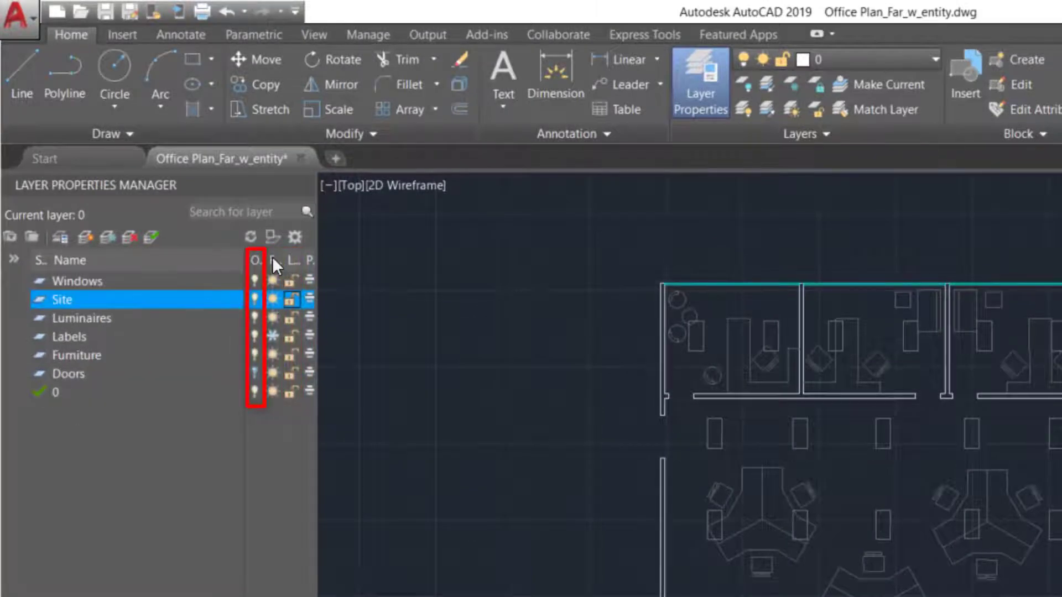
- Thaw the Labels layer and turn on the Doors layer
left_click(272, 256)
left_click(273, 258)
left_click(273, 281)
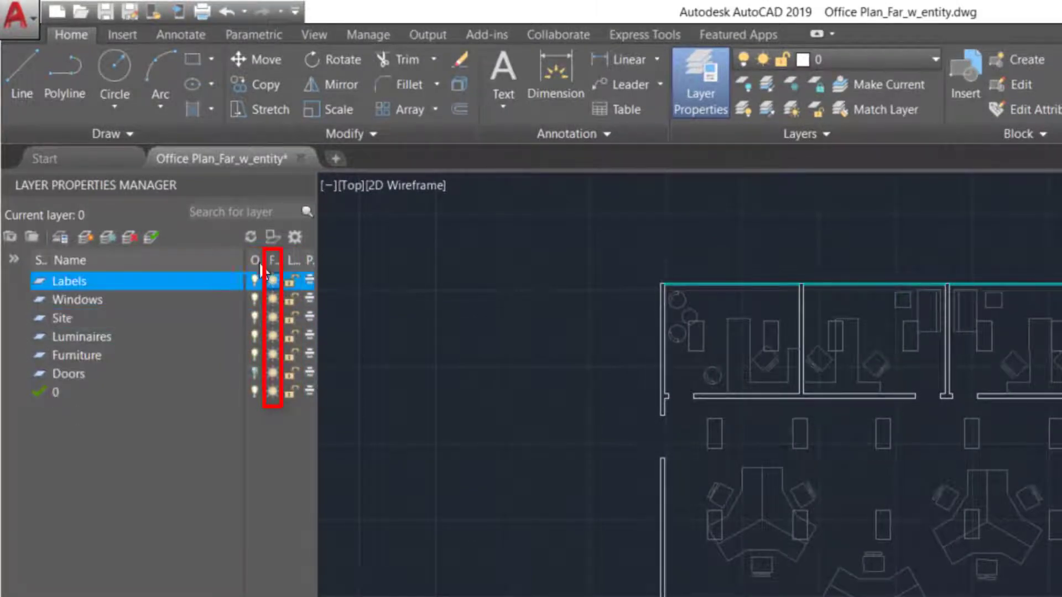
left_click(255, 260)
left_click(254, 281)
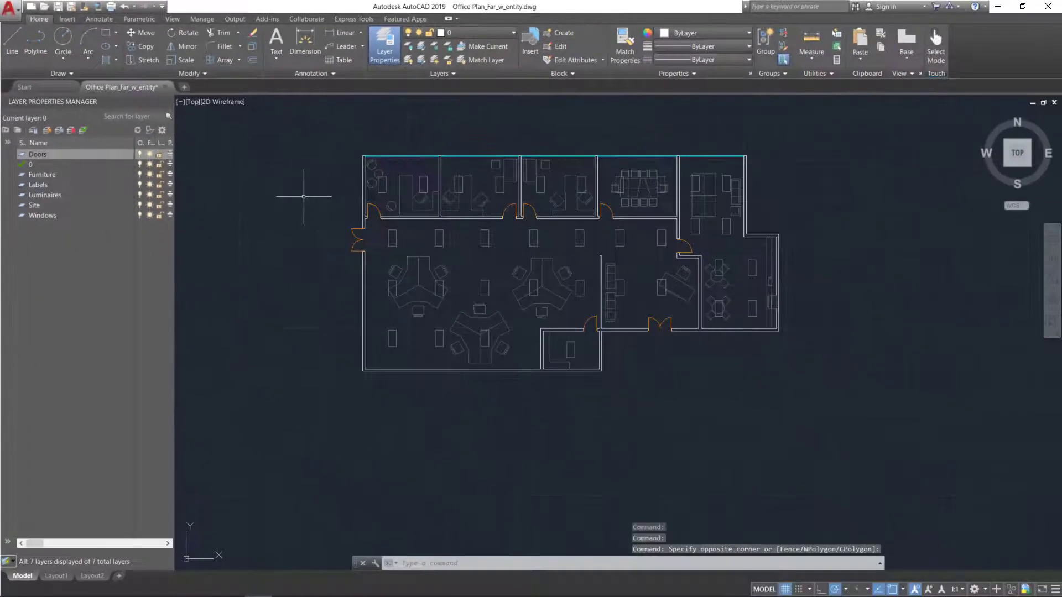
- Erase all stray objects outside the office plan by selecting everything and removing the plan itself from the selection
type("erase")
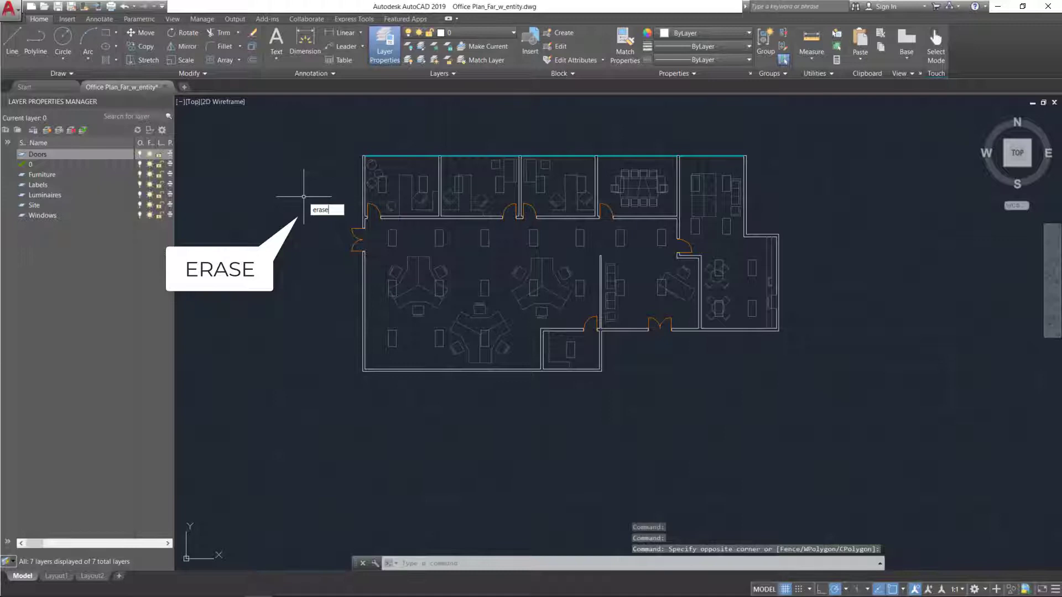
key("Return")
type("all")
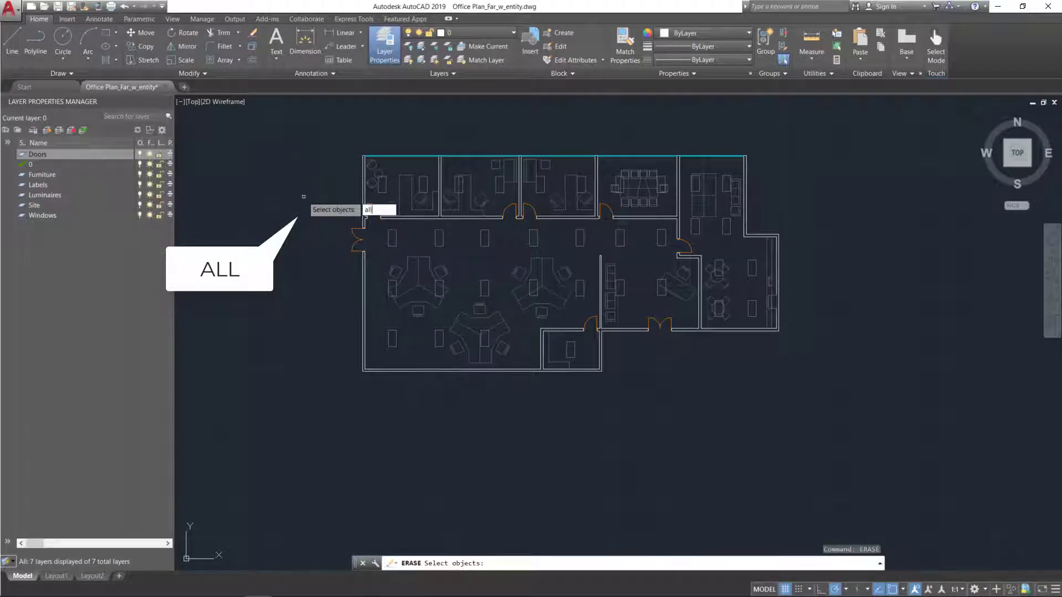
key("Return")
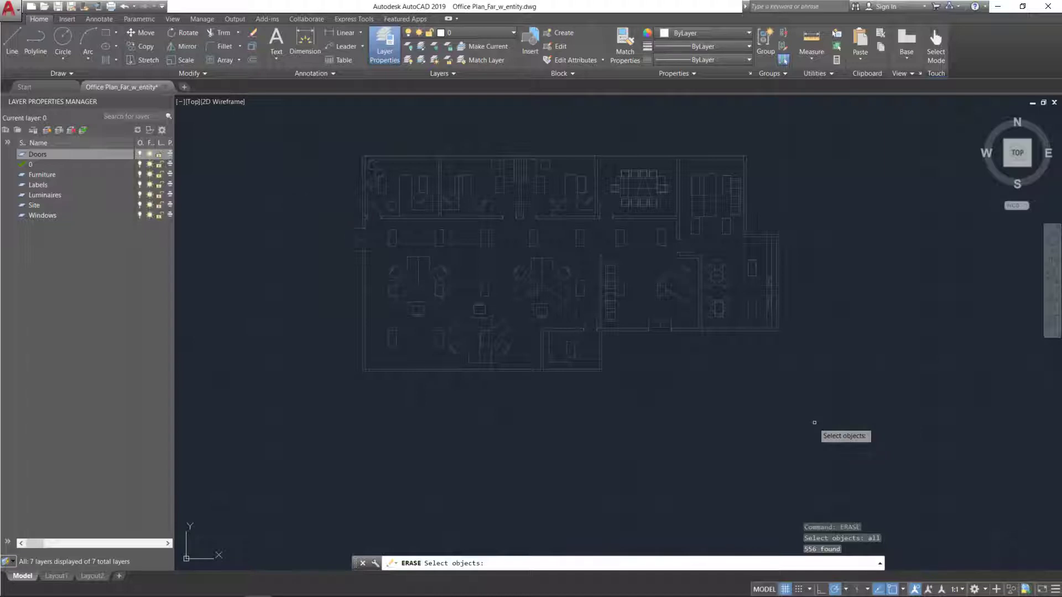
left_click(814, 418, "shift")
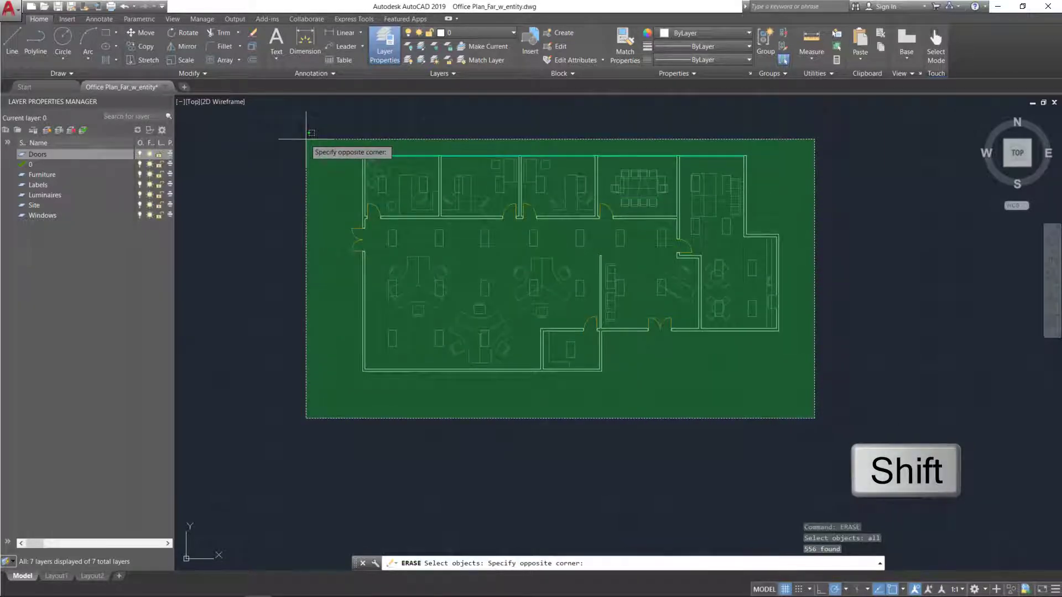
left_click(306, 139, "shift")
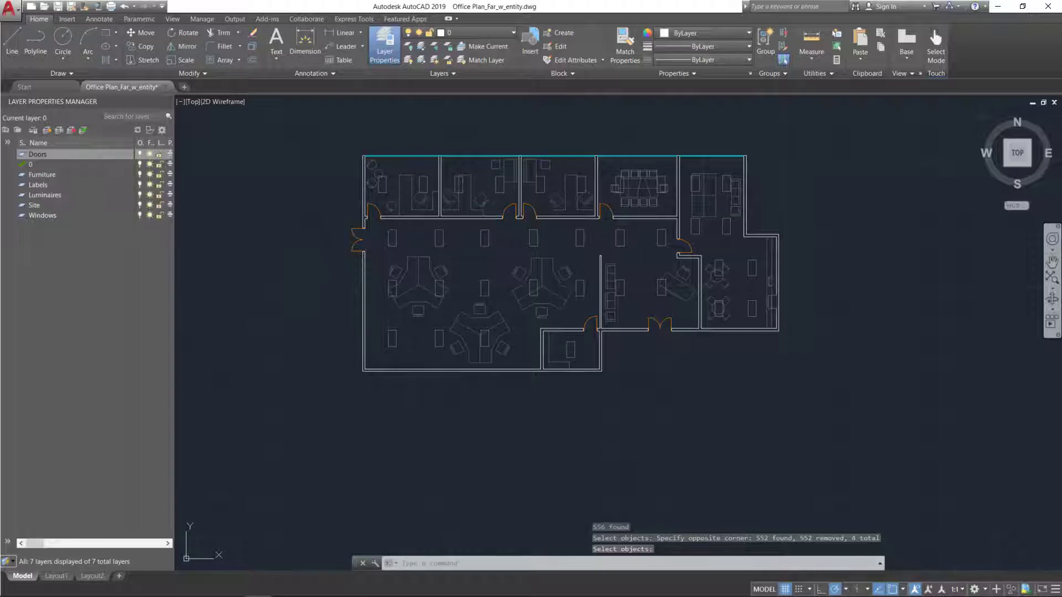
left_click(1051, 282)
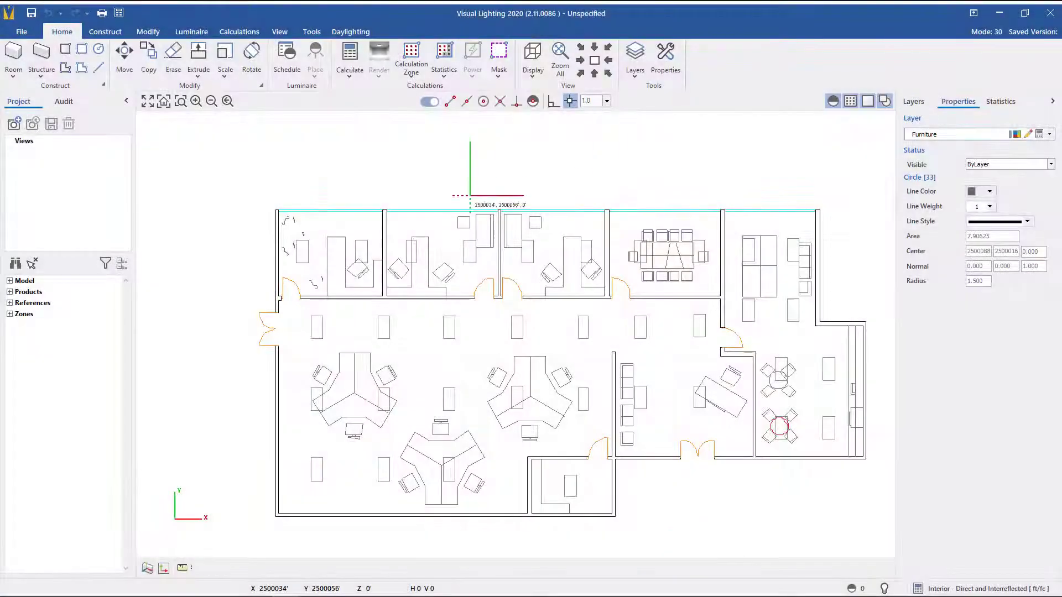
- Switch to Visual Lighting and inspect the imported plan's round furniture, door swings and workstation groups up close
scroll(270, 223, "up", 3)
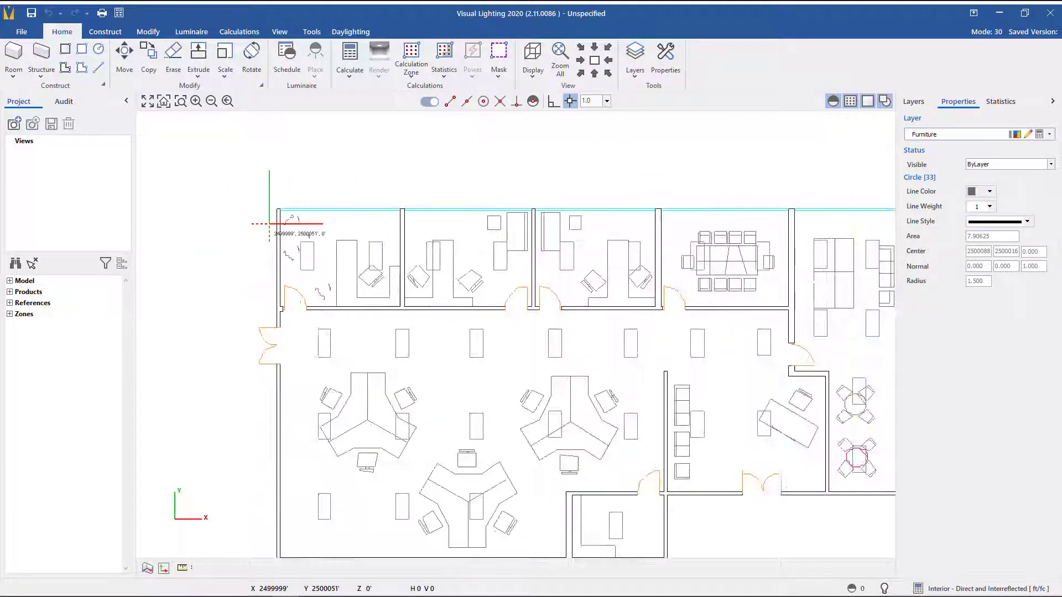
scroll(290, 231, "up", 2)
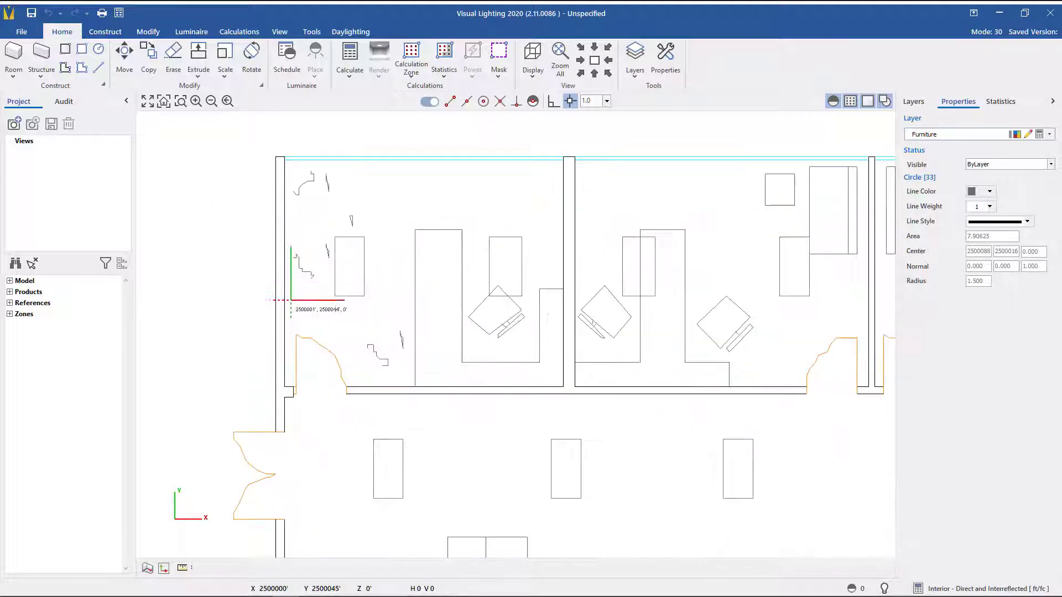
middle_click_drag(383, 553, 243, 273)
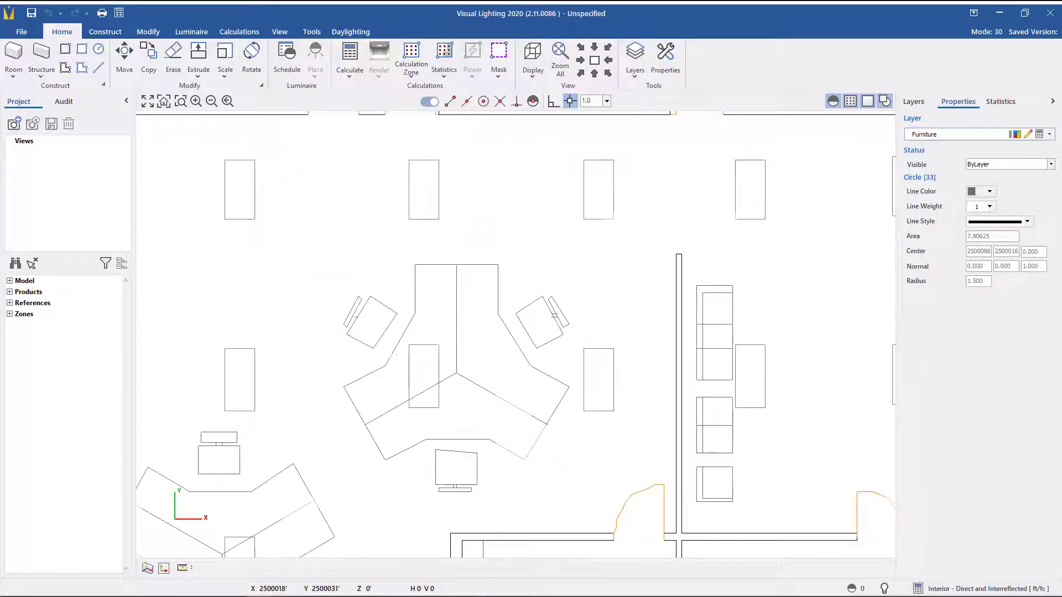
middle_click_drag(754, 320, 380, 332)
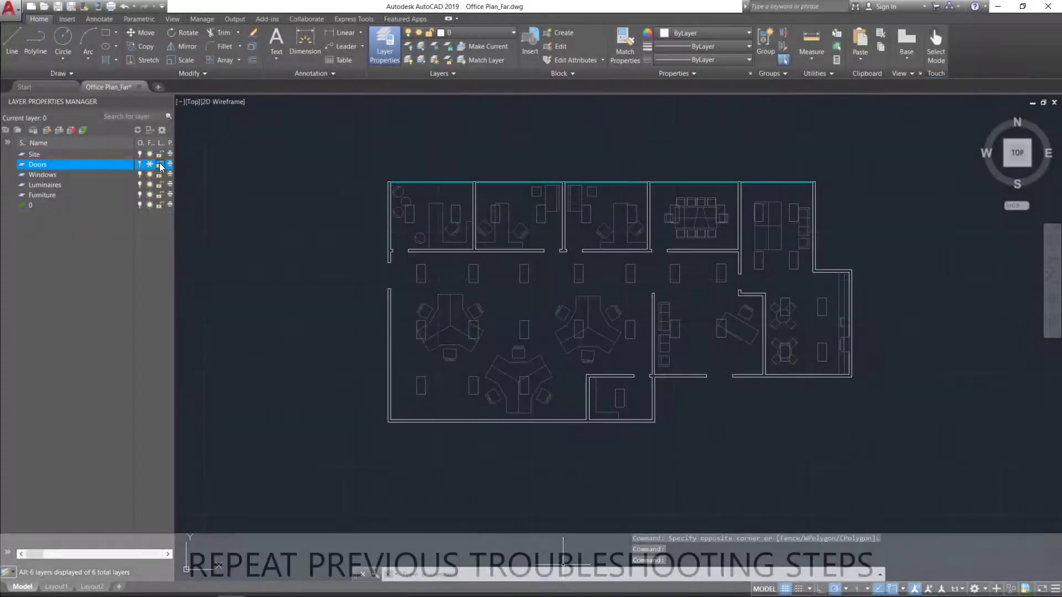
- In AutoCAD's Office Plan_Far drawing, thaw the Doors layer and turn it on
left_click(149, 143)
left_click(150, 155)
type("erase")
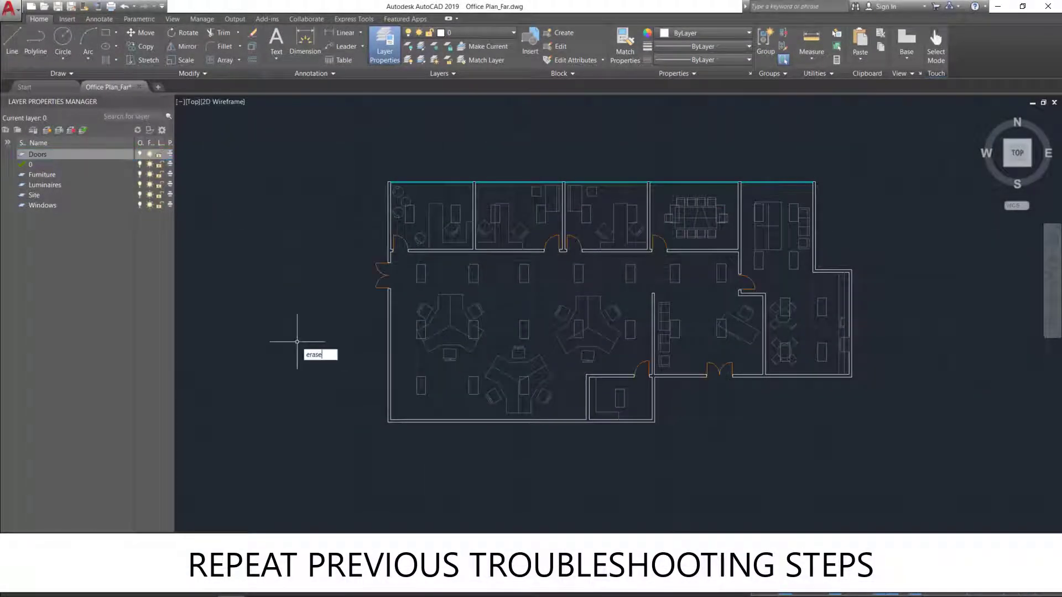
key("Return")
key("Escape")
- Move all objects from the plan's lower-left outer wall corner to the origin at 0,0 and show the drawing's extents
type("move")
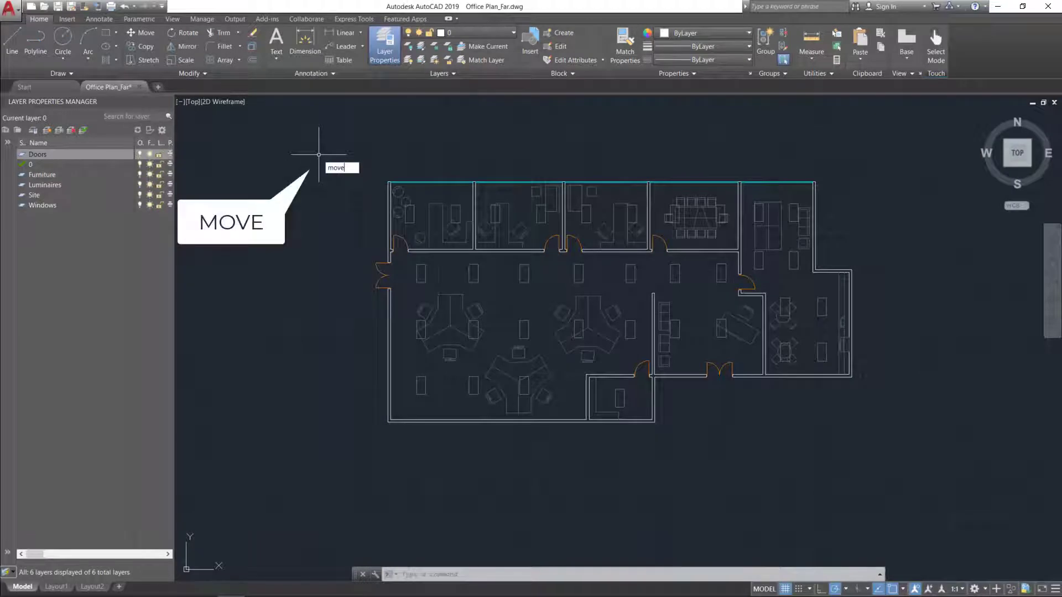
key("Return")
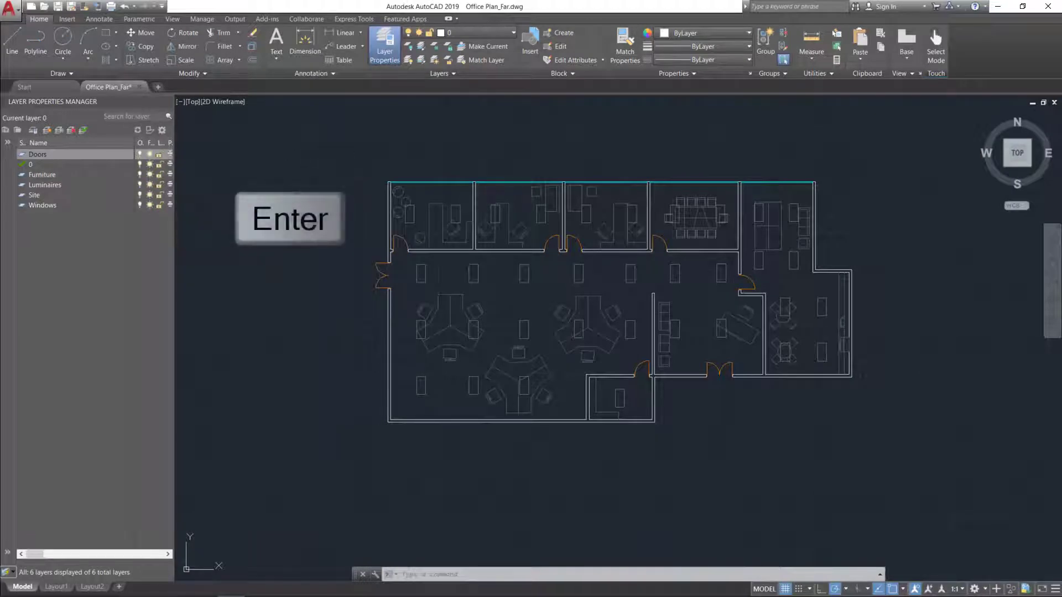
type("all")
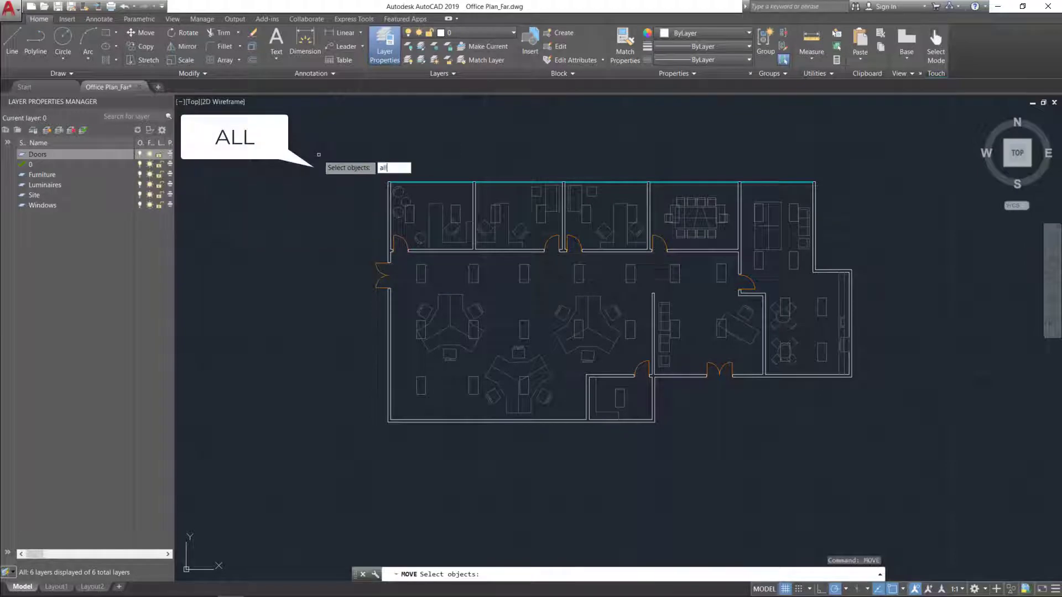
key("Return")
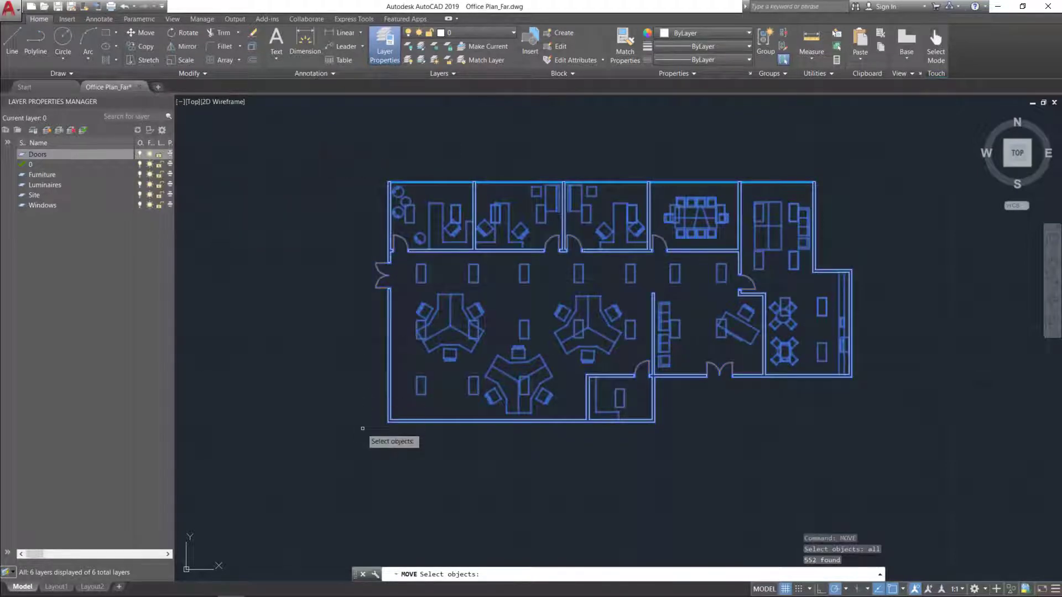
key("Return")
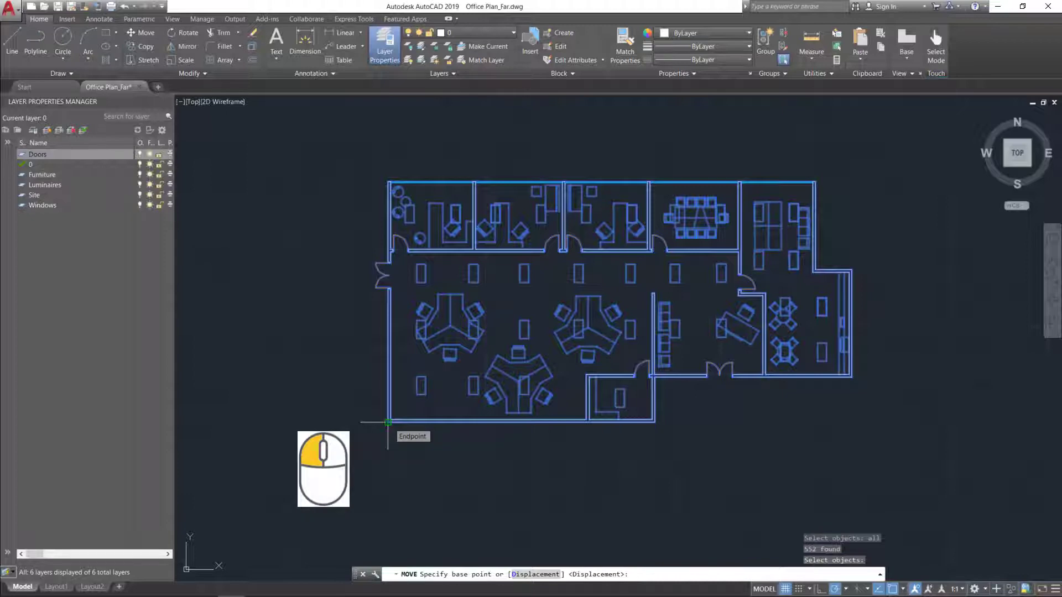
left_click(388, 422)
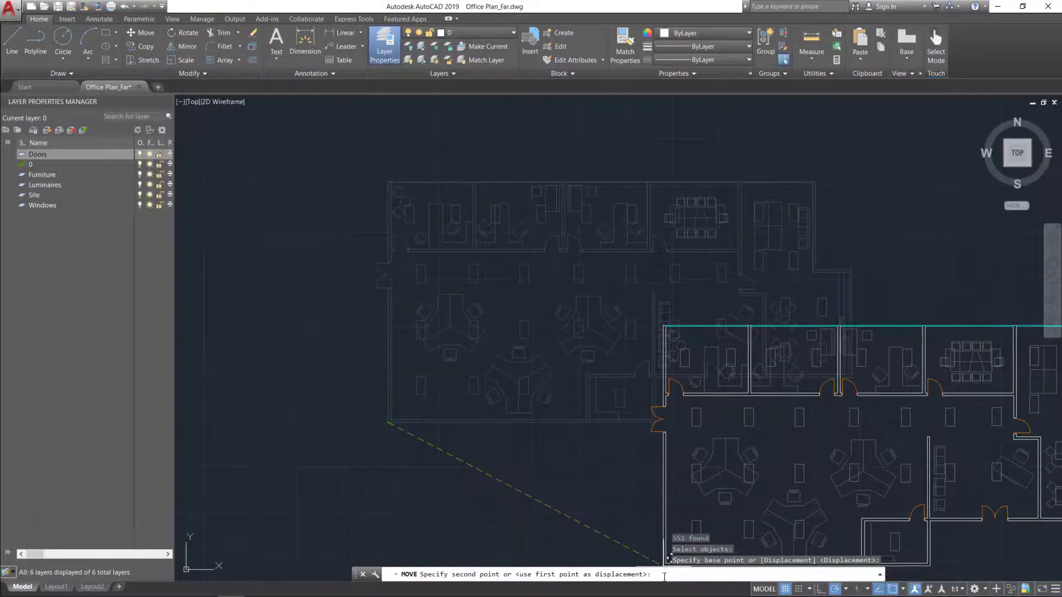
type("0,0")
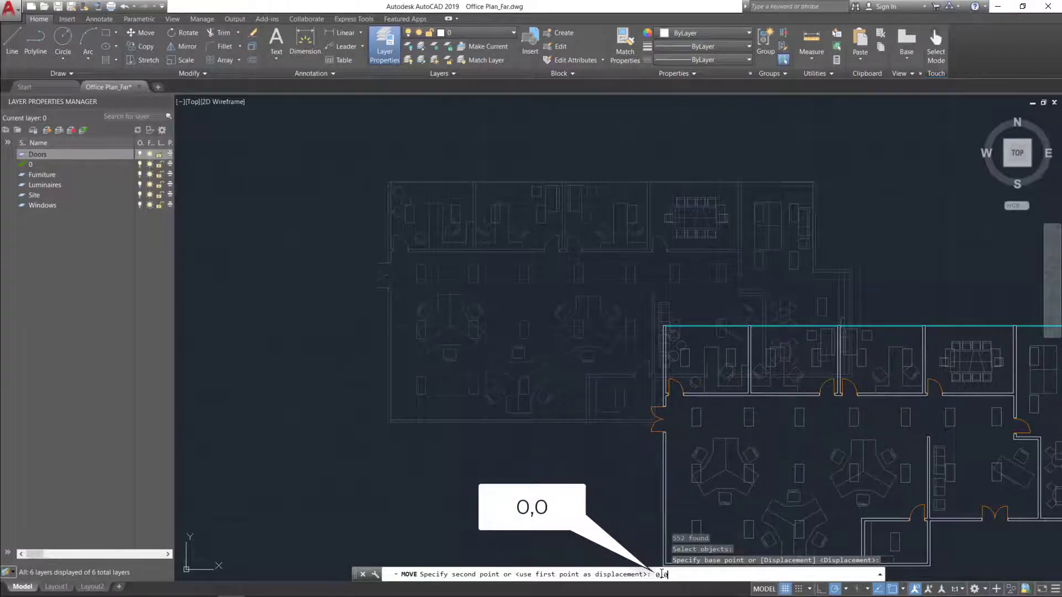
key("Return")
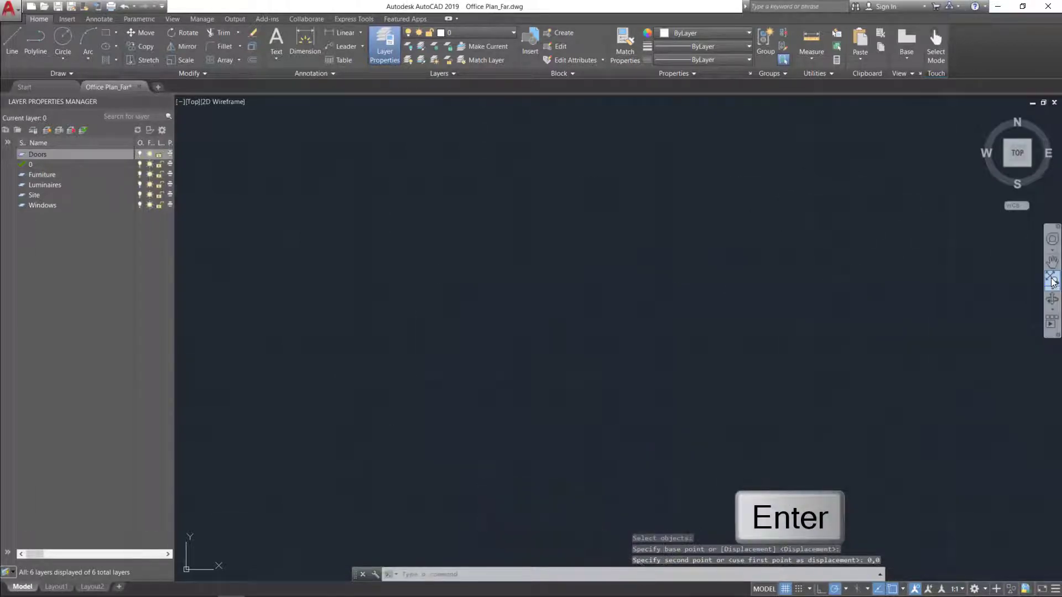
left_click(1052, 282)
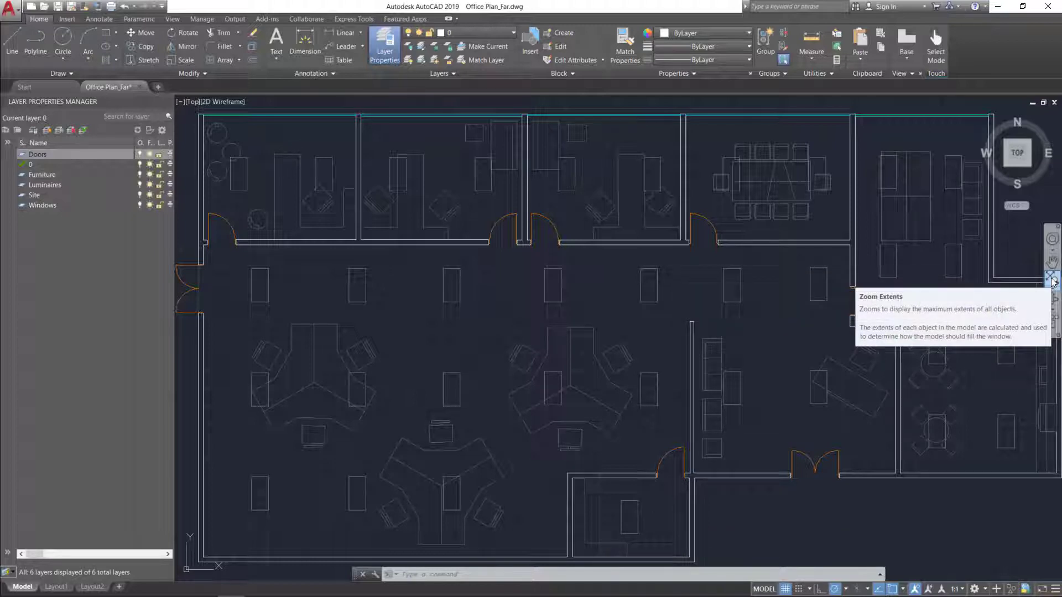
key("Escape")
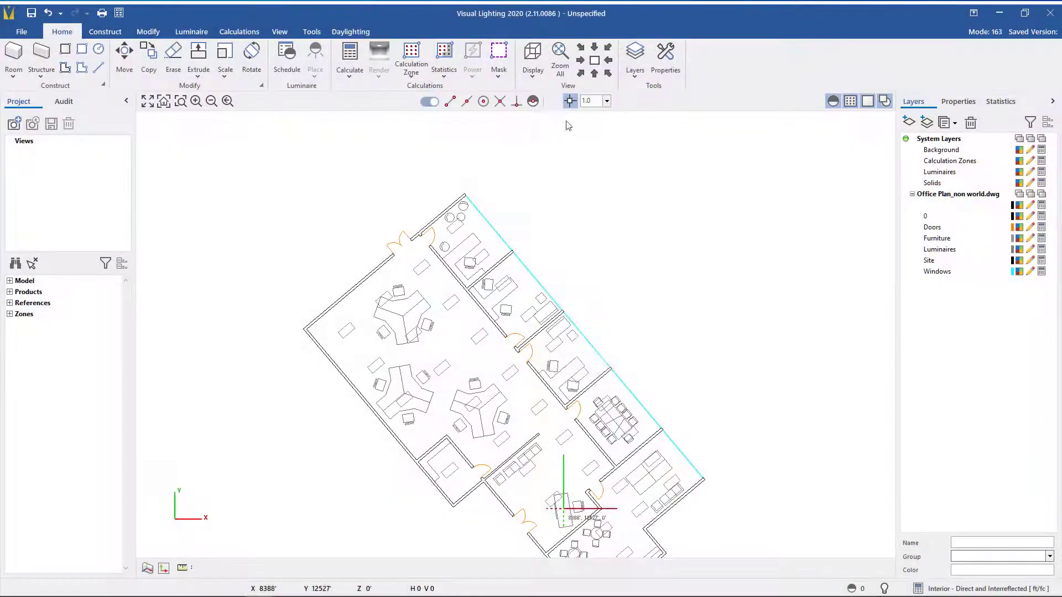
- Switch to Visual Lighting and examine the orientation of the imported Office Plan_non world.dwg
scroll(564, 286, "down", 2)
scroll(564, 286, "down", 2)
scroll(431, 409, "up", 2)
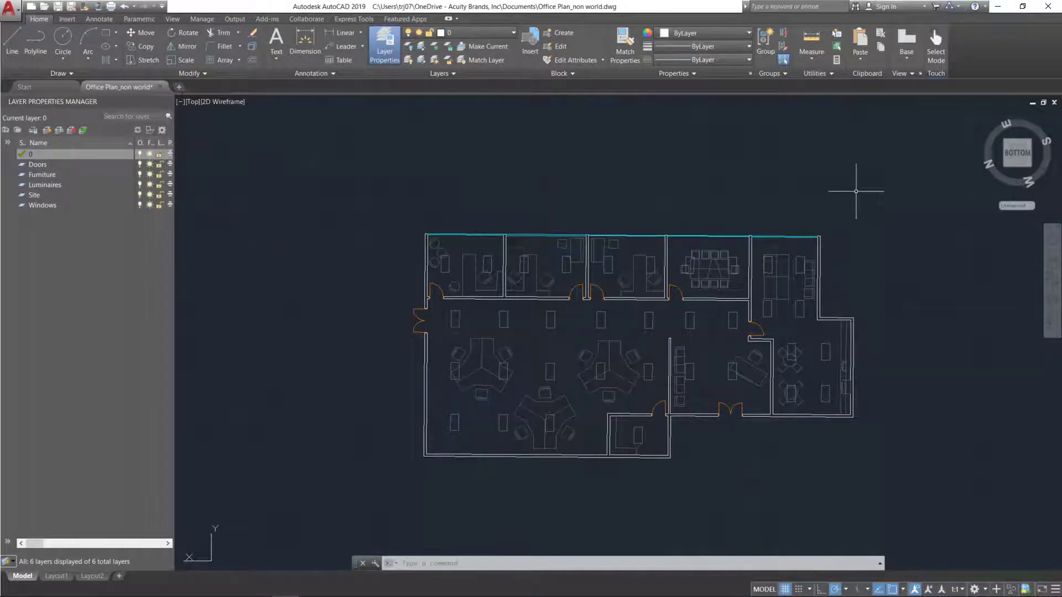
- In AutoCAD's Office Plan_non world drawing, set the user coordinate system to World
left_click(448, 192)
left_click(420, 188)
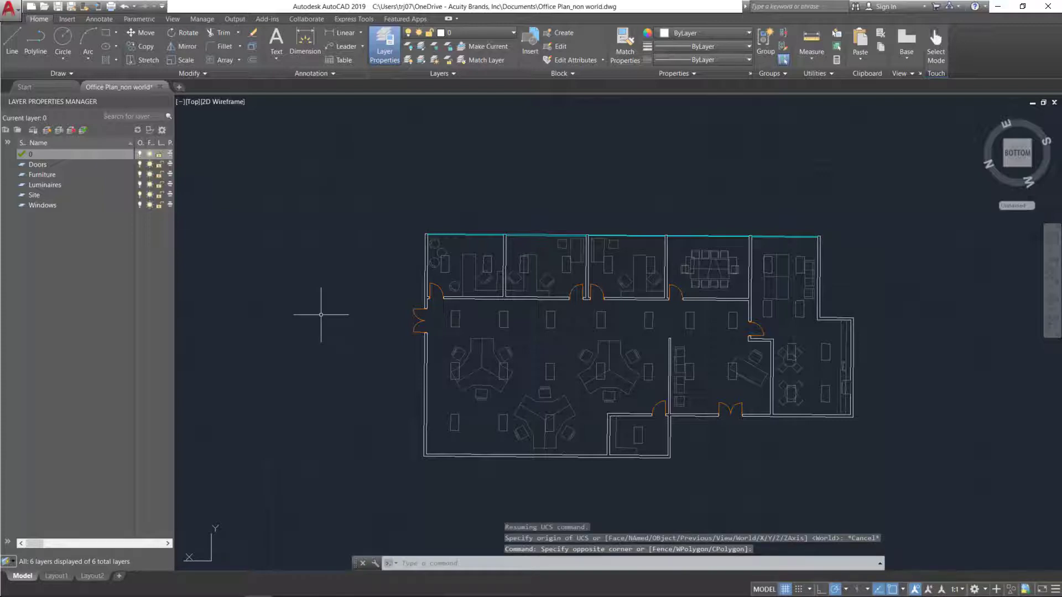
type("ucs")
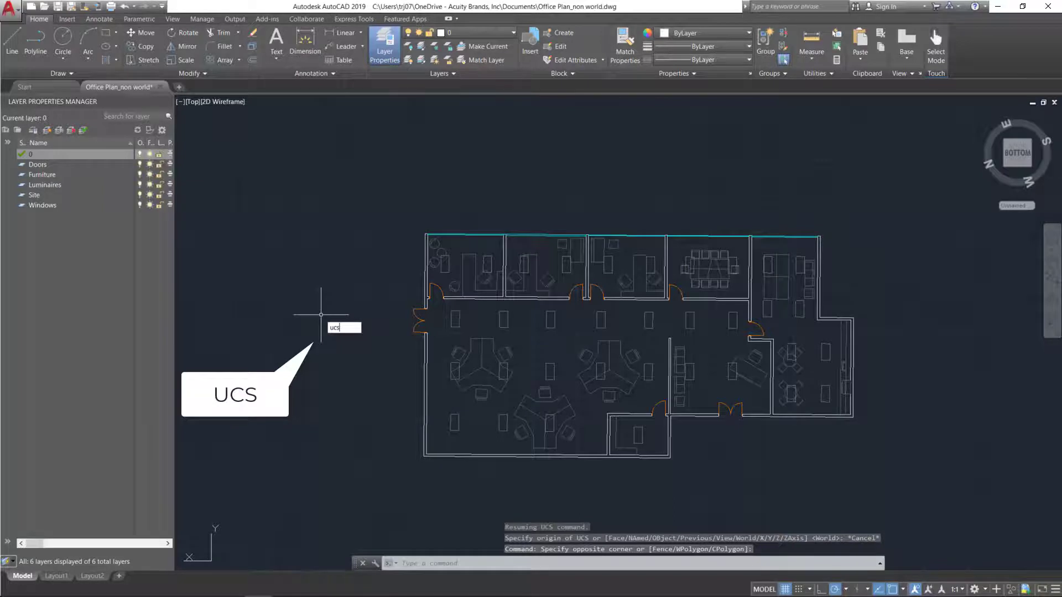
key("Return")
type("world")
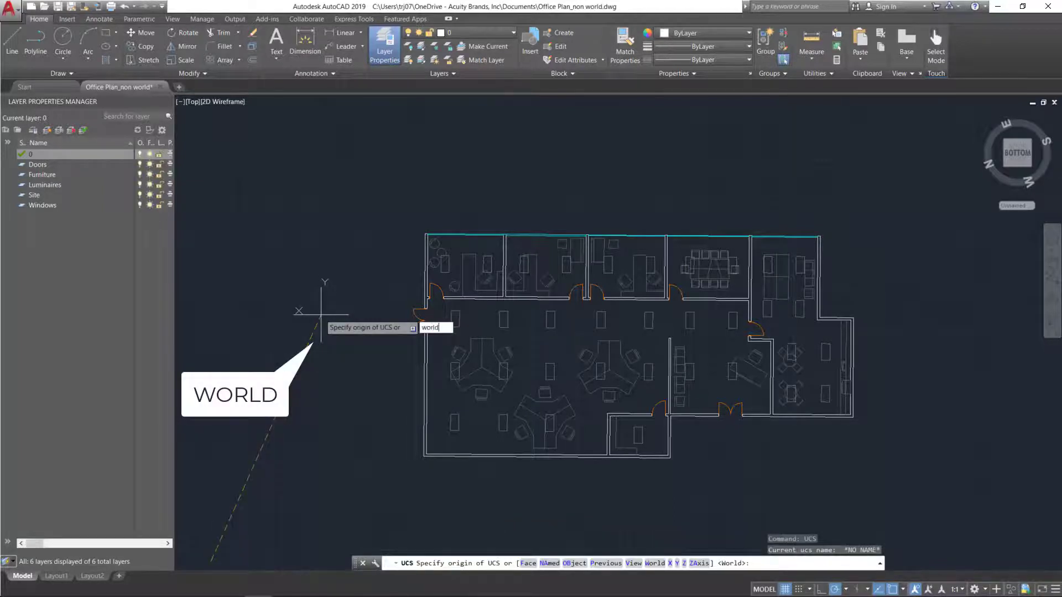
key("Return")
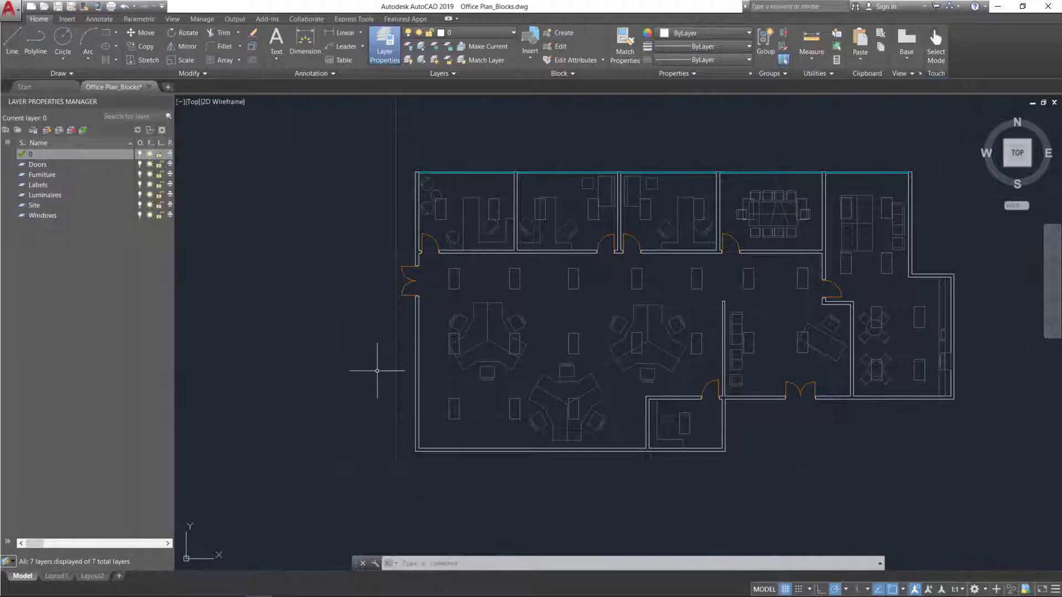
- Explode all objects in the Office Plan_Blocks drawing
type("explode")
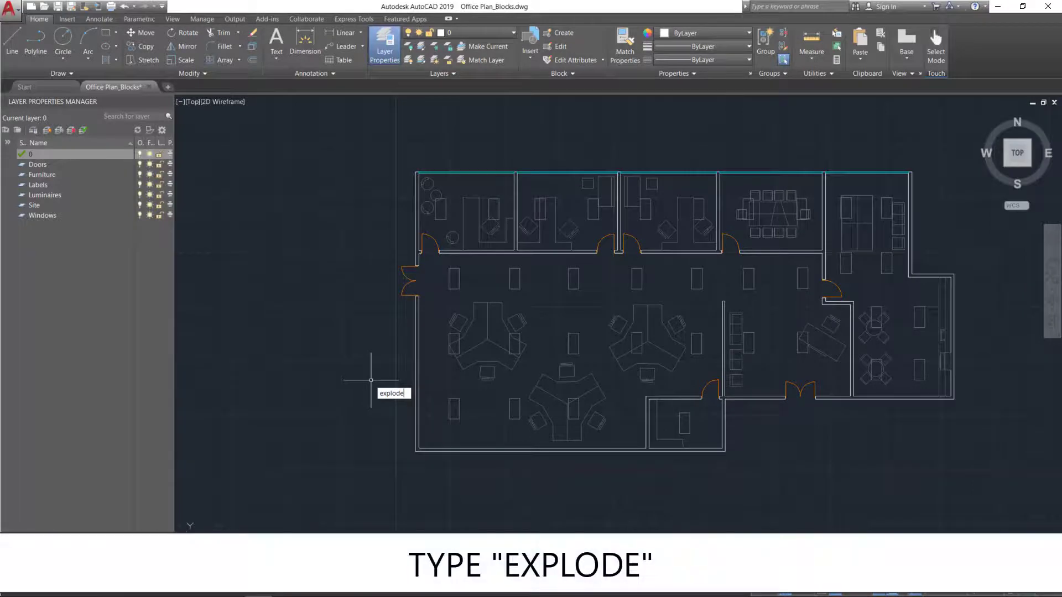
key("Return")
type("all")
key("Return")
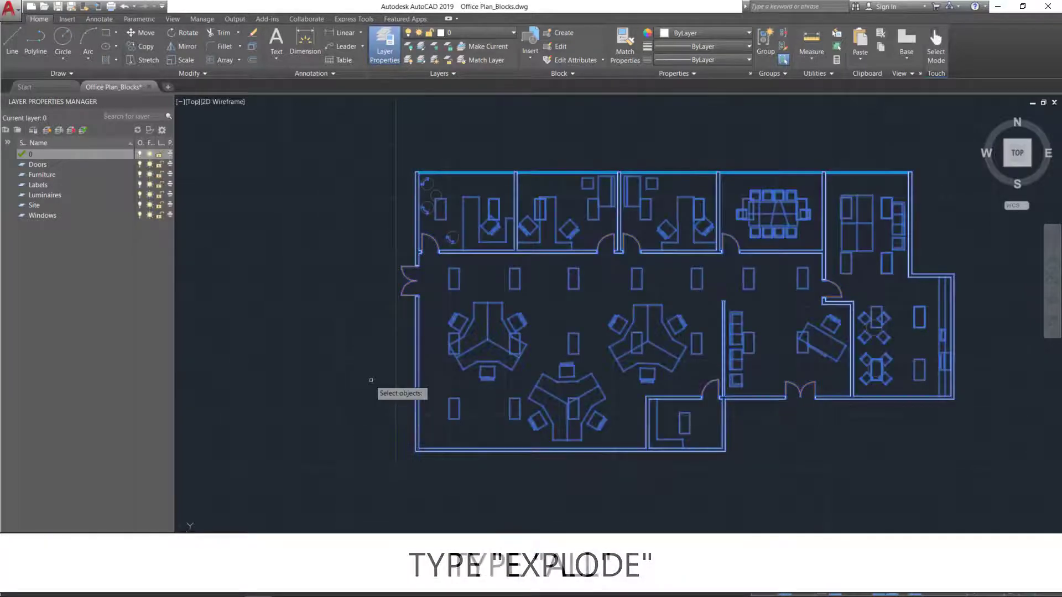
key("Return")
right_click(370, 380)
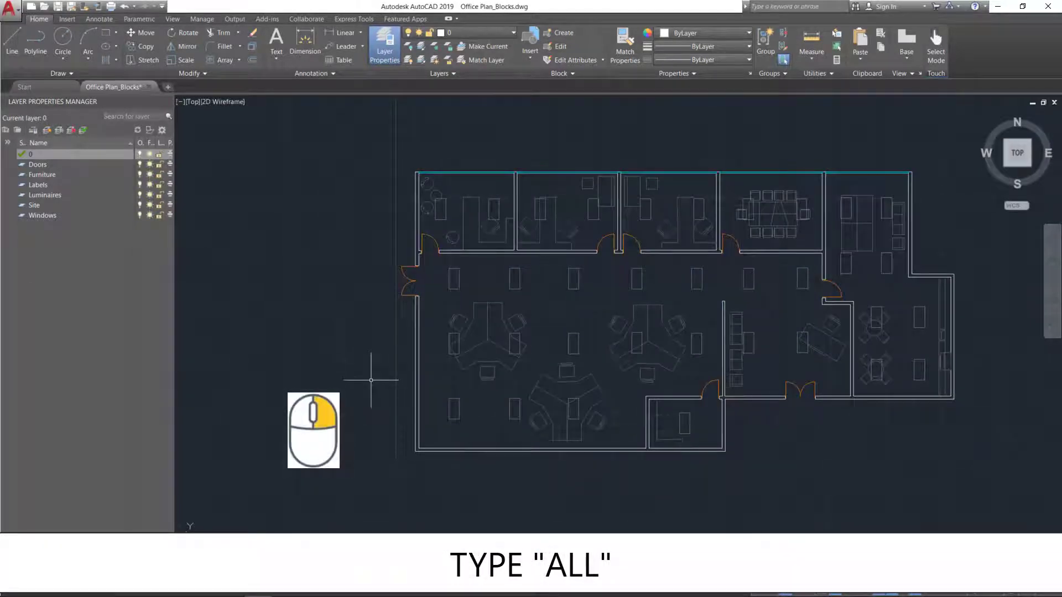
- Explode the remaining nested blocks of the three workstation groups
type("explode")
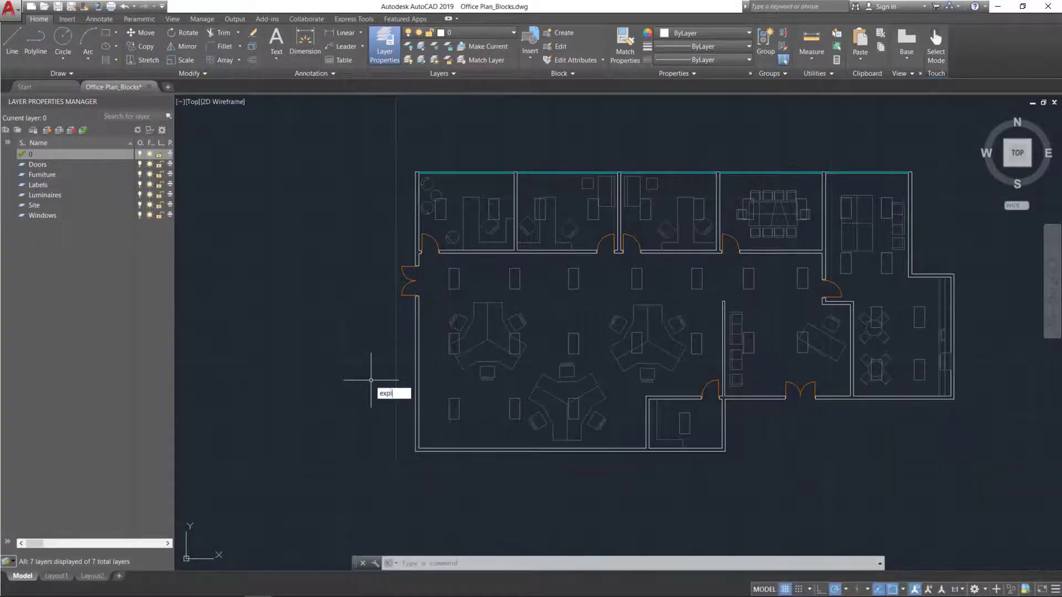
key("Return")
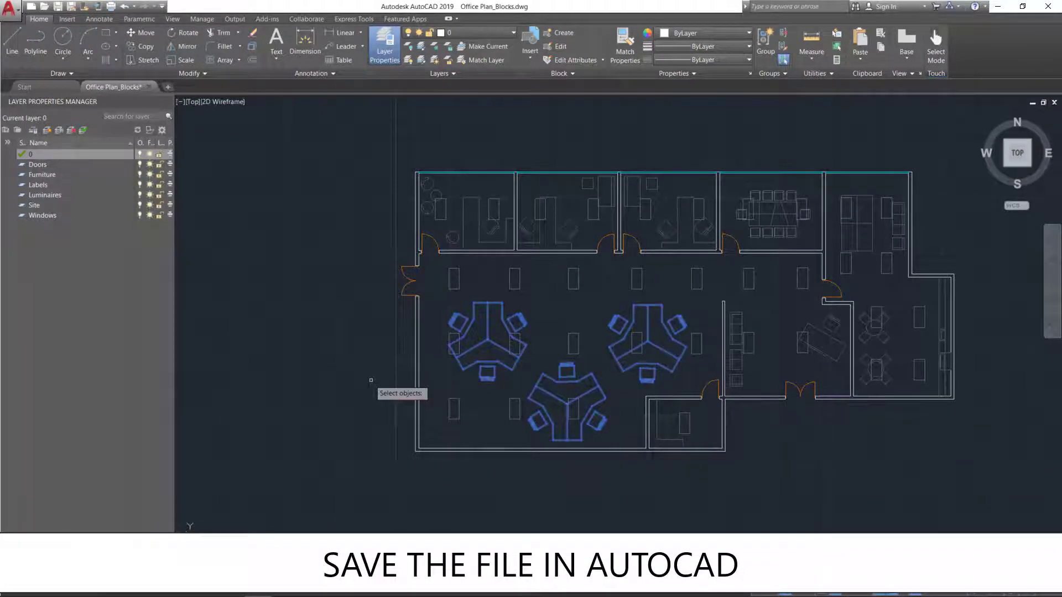
key("Return")
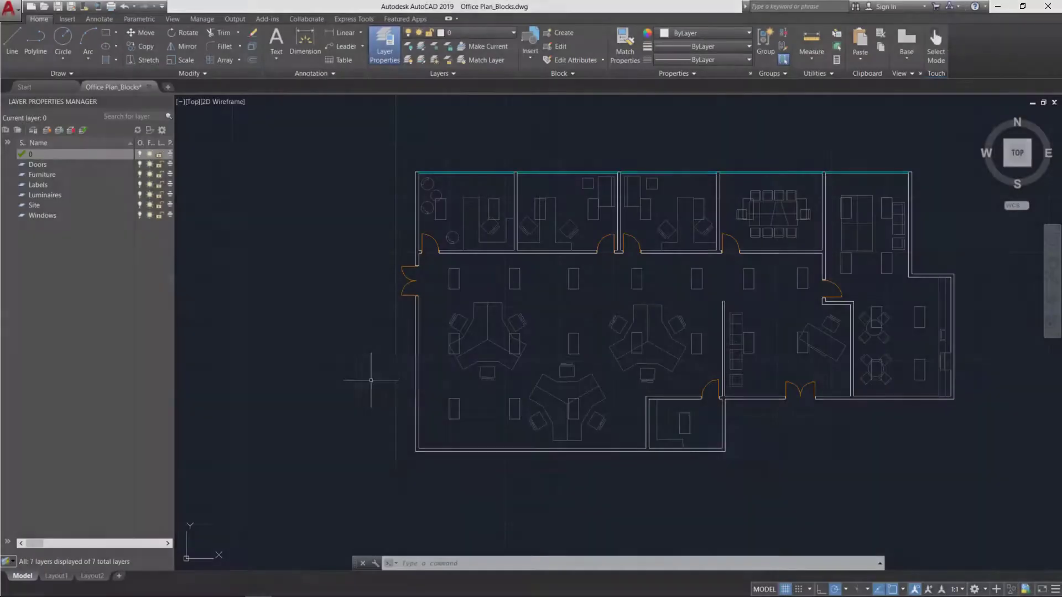
- Explode the previous selection set once more in the Office Plan_Blocks drawing
type("explode")
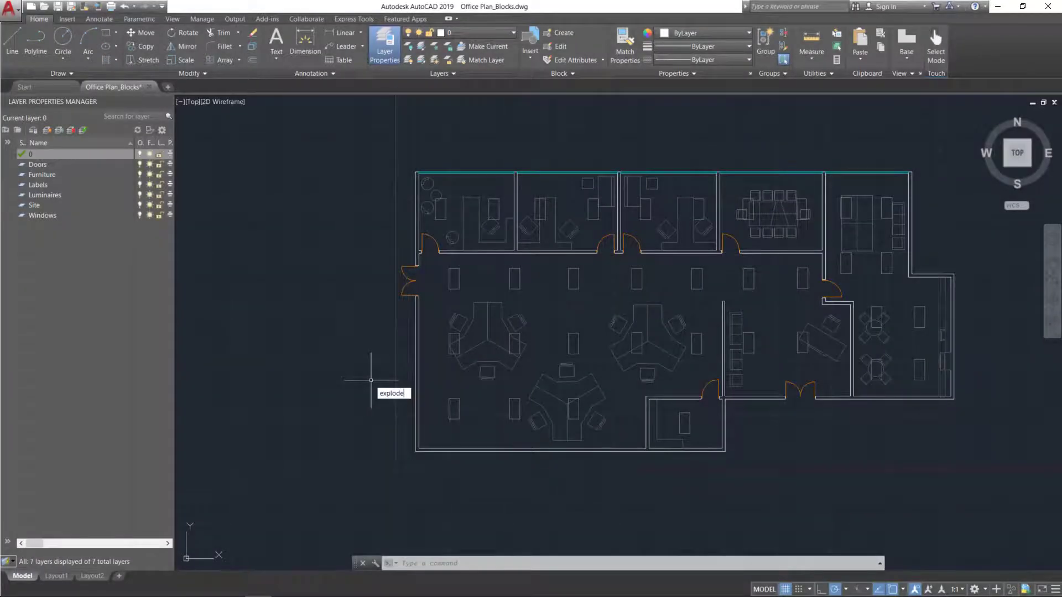
key("Return")
type("p")
key("Return")
key("Return")
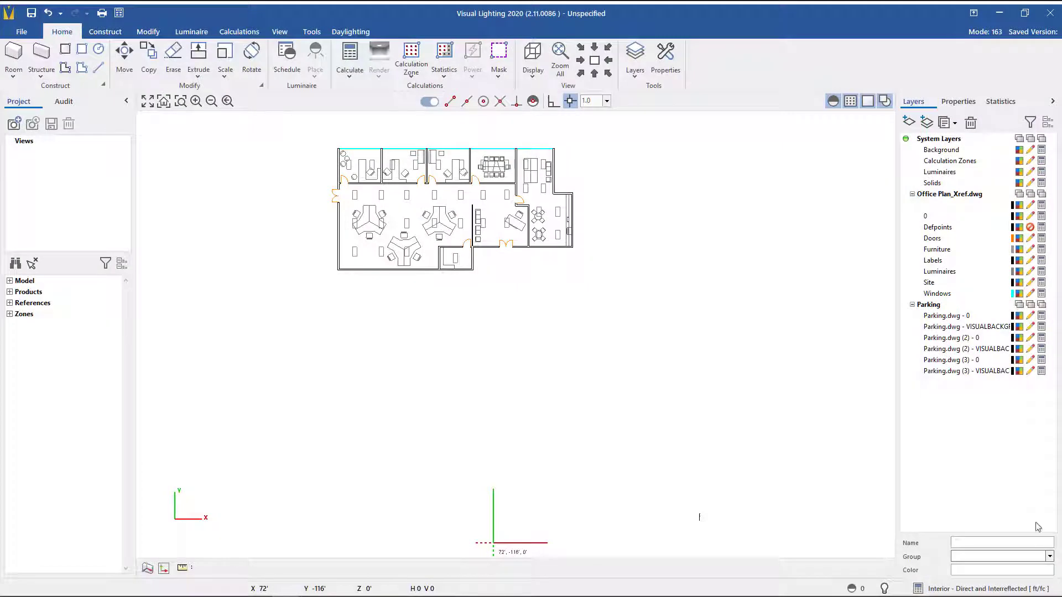
- In Visual Lighting, examine the small vertical text below the imported Office Plan_Xref.dwg for a missing external reference
scroll(701, 519, "up", 1)
scroll(701, 519, "up", 3)
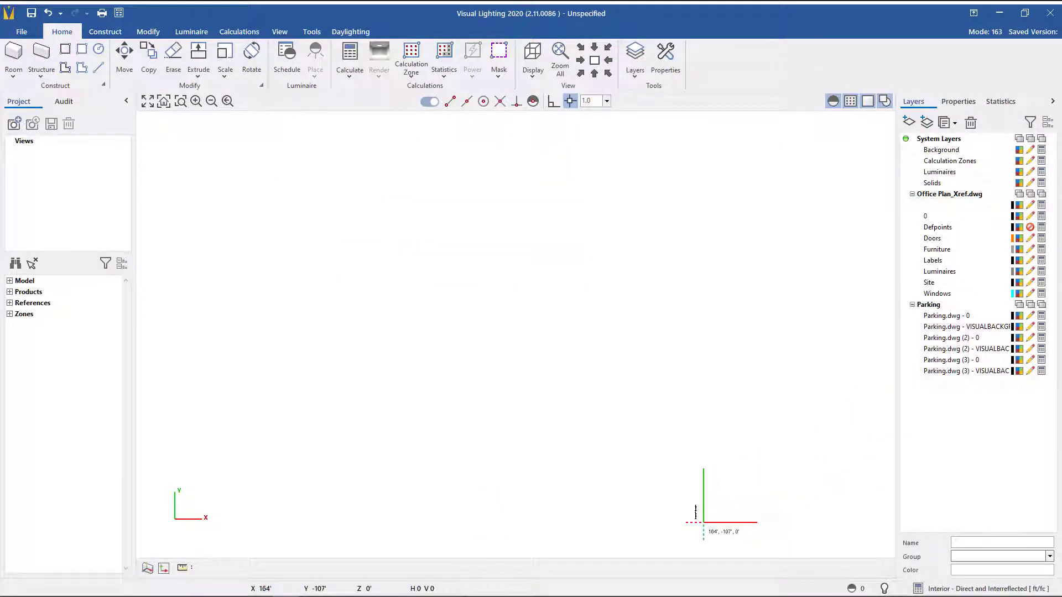
scroll(703, 533, "up", 2)
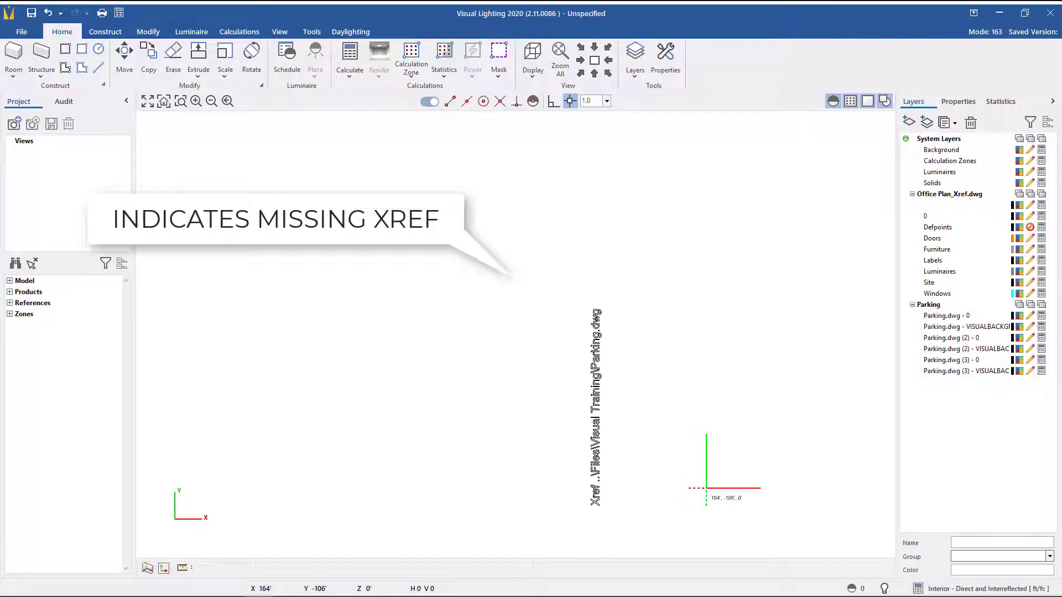
scroll(705, 487, "up", 2)
scroll(706, 487, "up", 1)
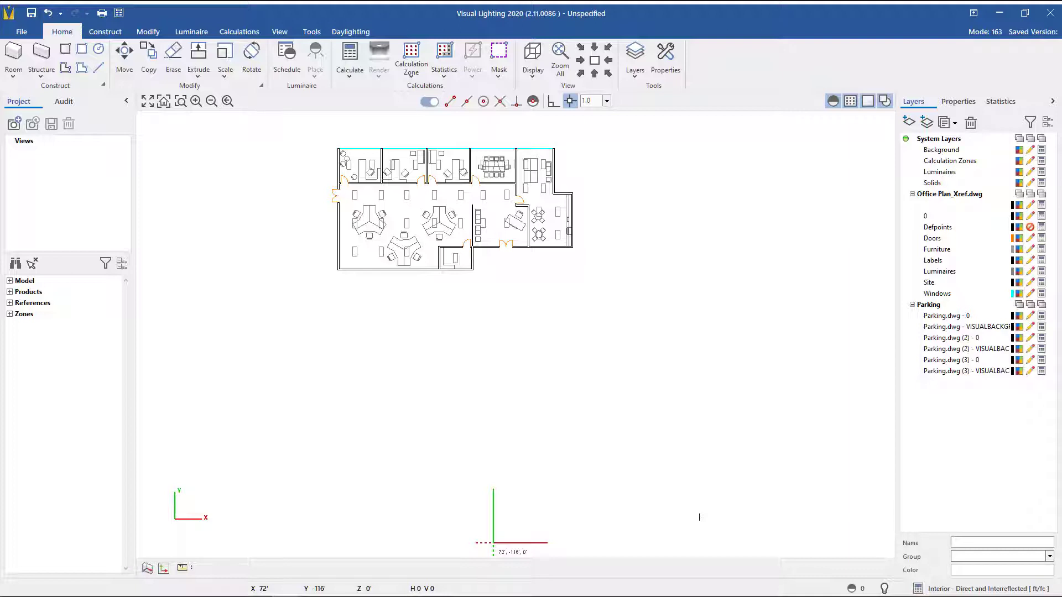
scroll(698, 515, "up", 1)
scroll(704, 521, "up", 4)
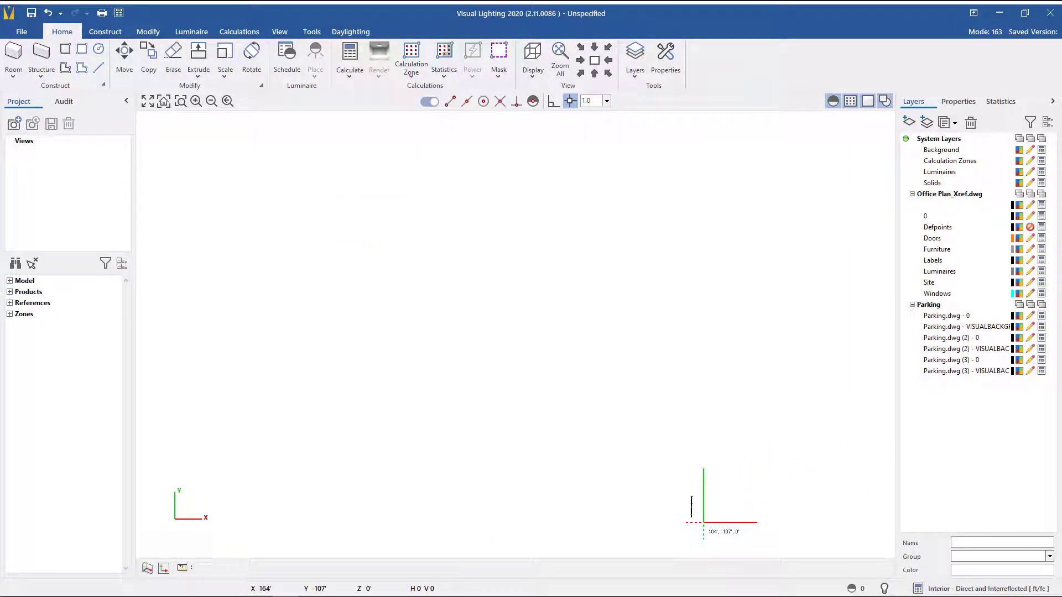
scroll(703, 496, "up", 2)
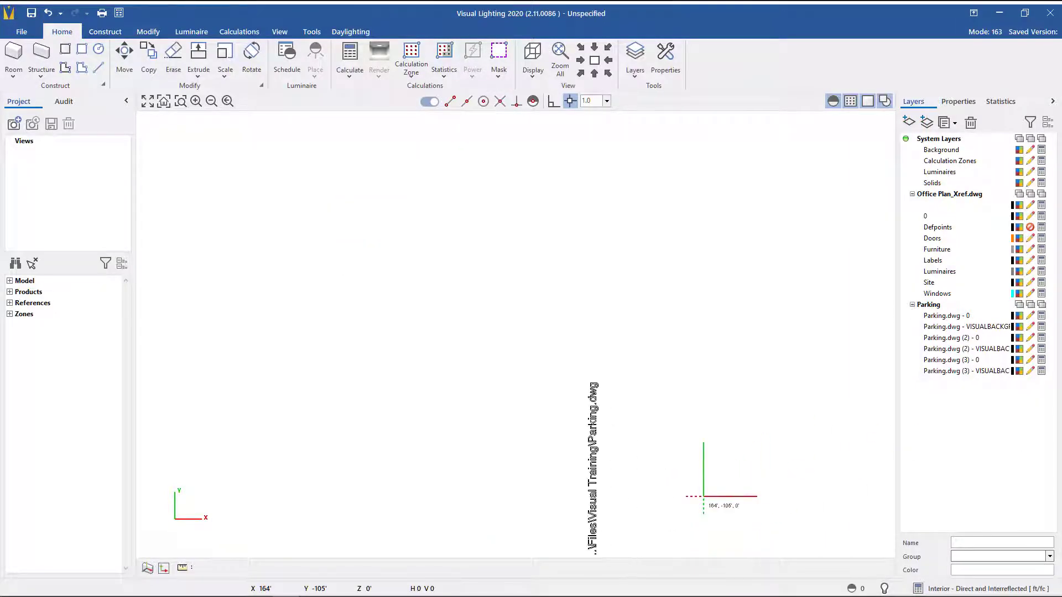
scroll(706, 488, "up", 3)
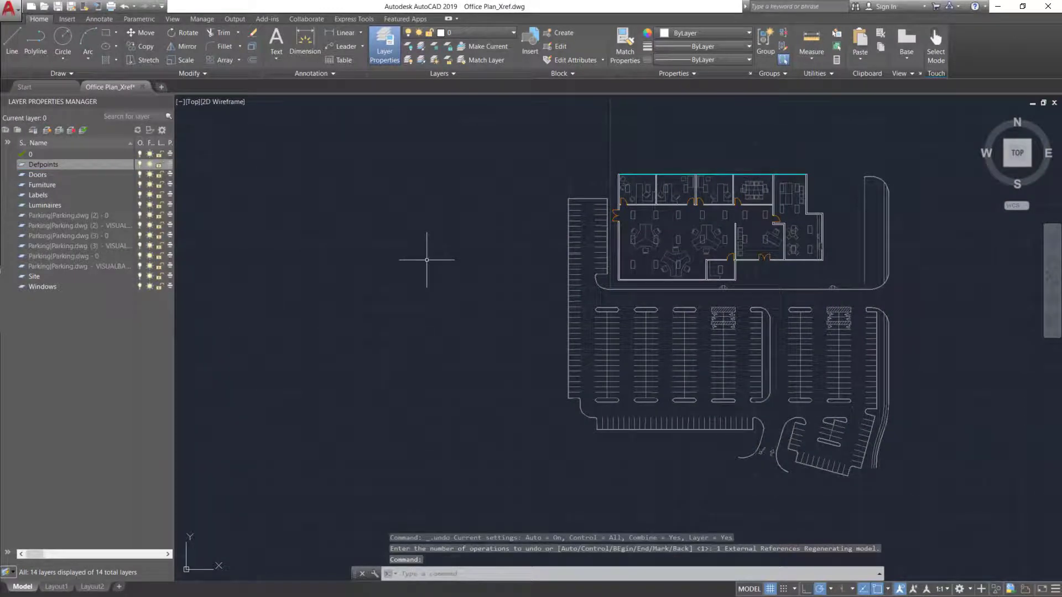
- In AutoCAD's Office Plan_Xref drawing, bind the Parking external reference using the Bind type
left_click(426, 259)
left_click(486, 280)
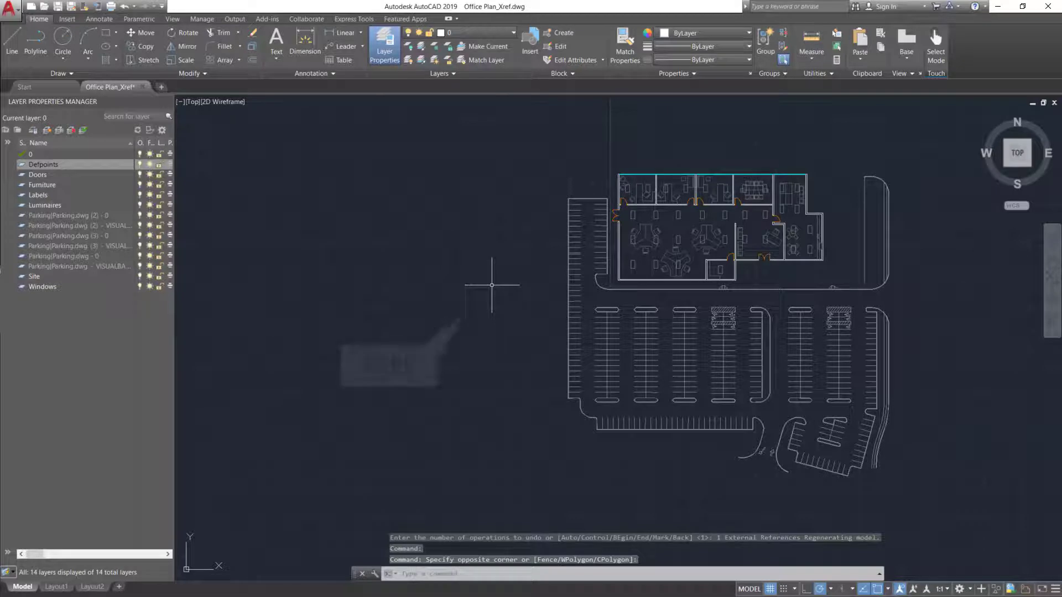
type("xref")
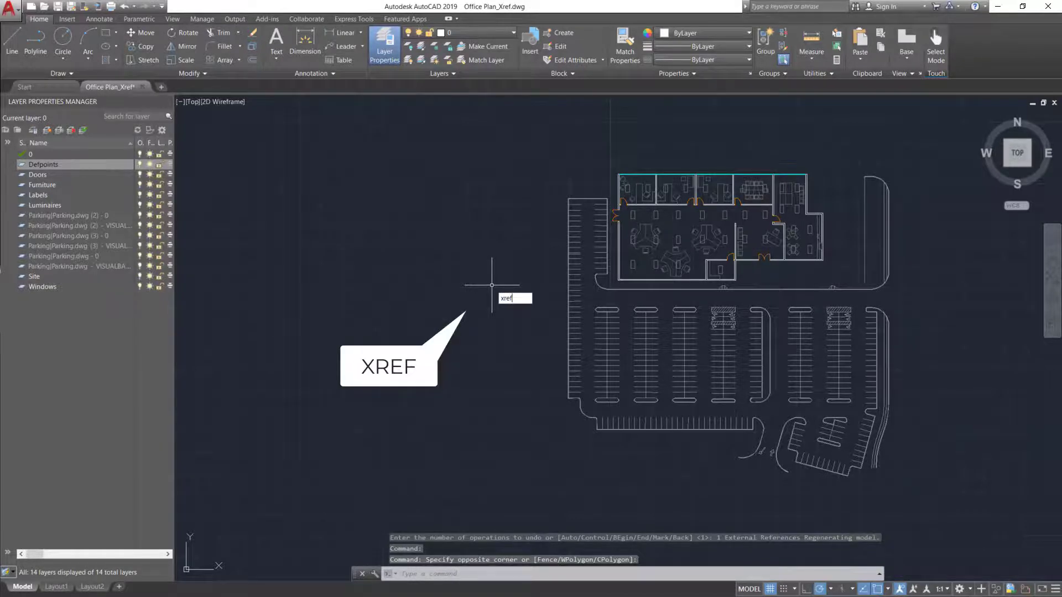
key("Return")
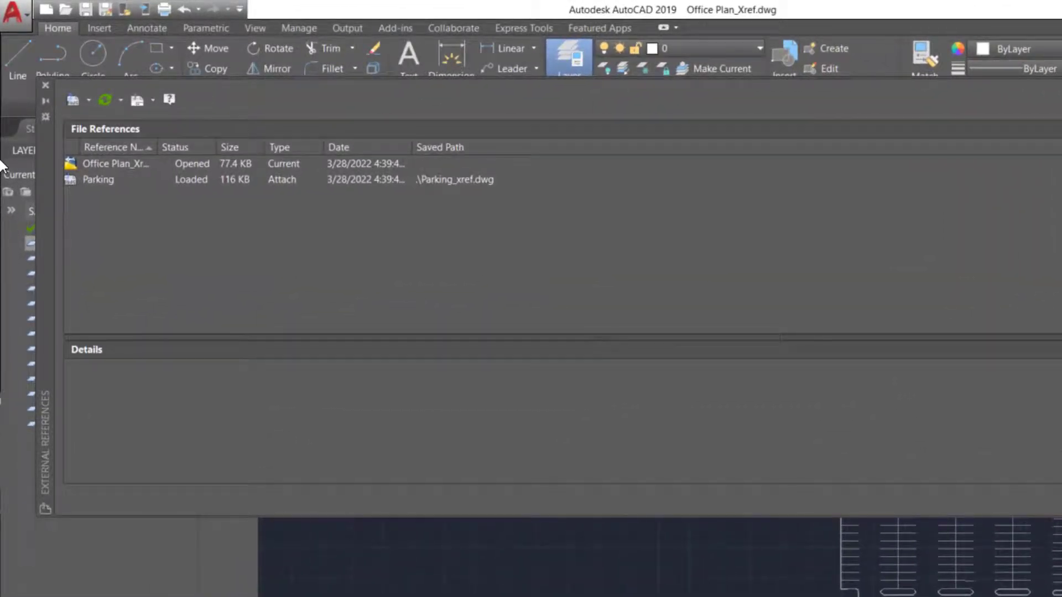
right_click(101, 178)
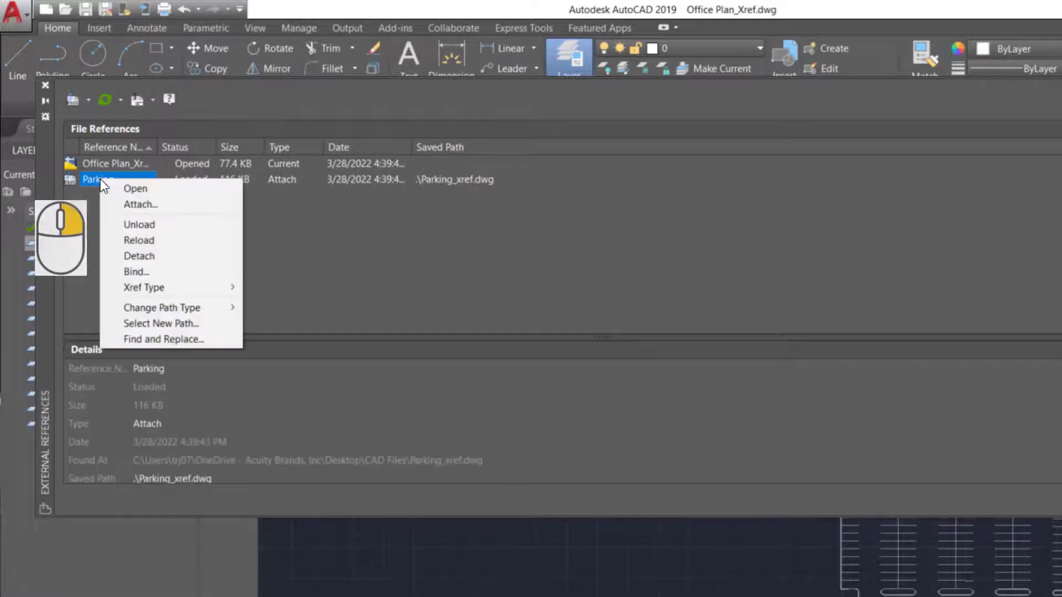
left_click(146, 267)
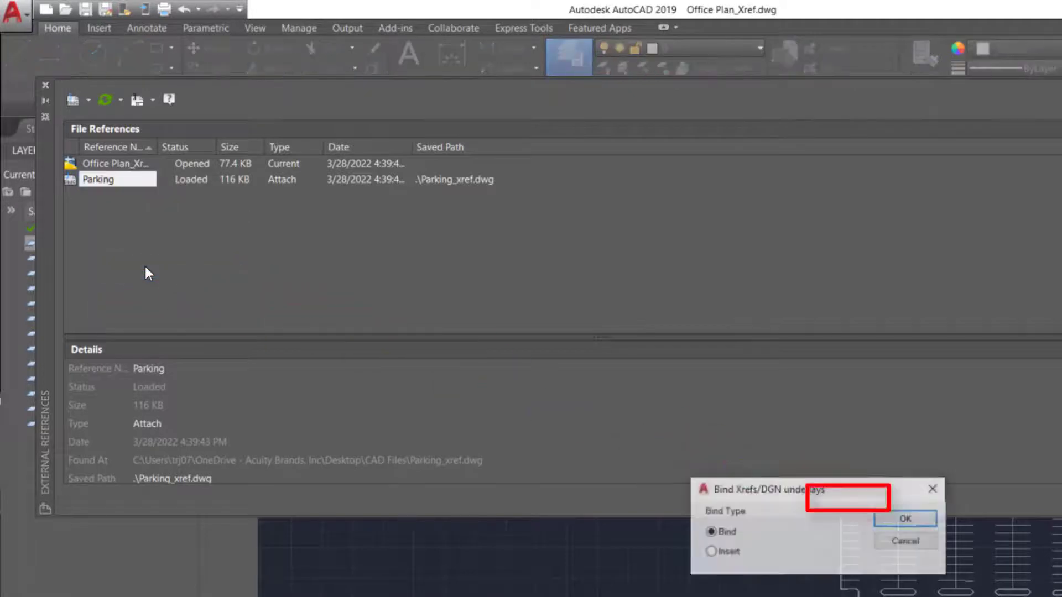
left_click(886, 516)
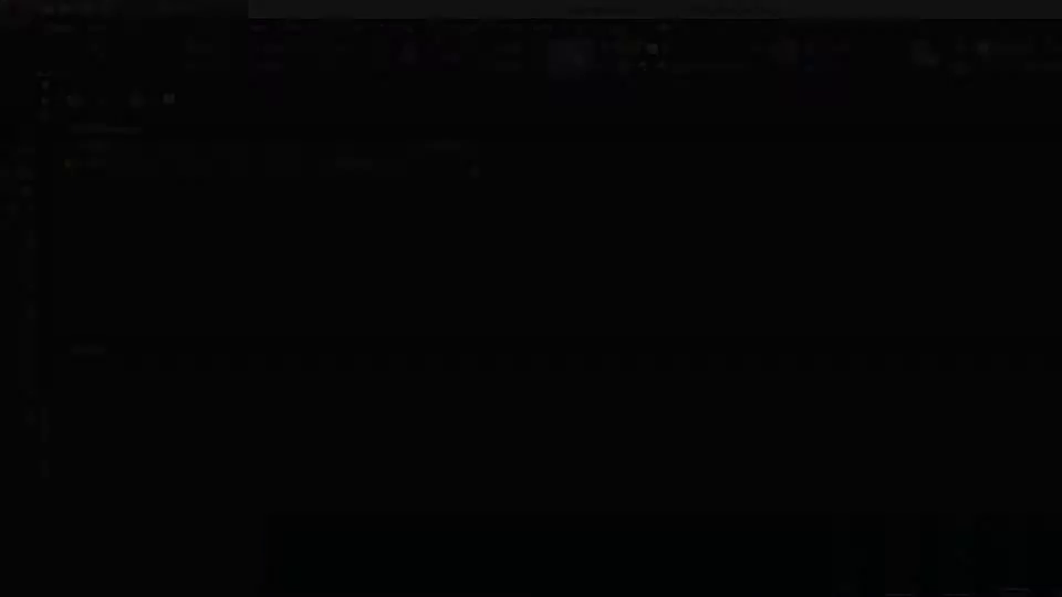
- Detach the Parking external reference from the Office Plan_Xref drawing
type("xref")
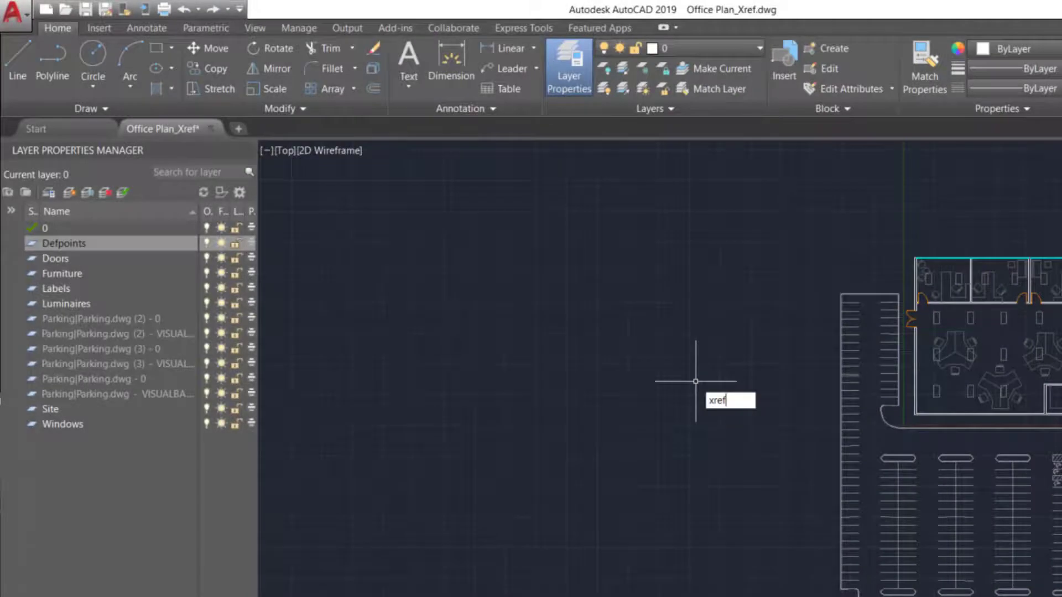
key("Return")
left_click(80, 181)
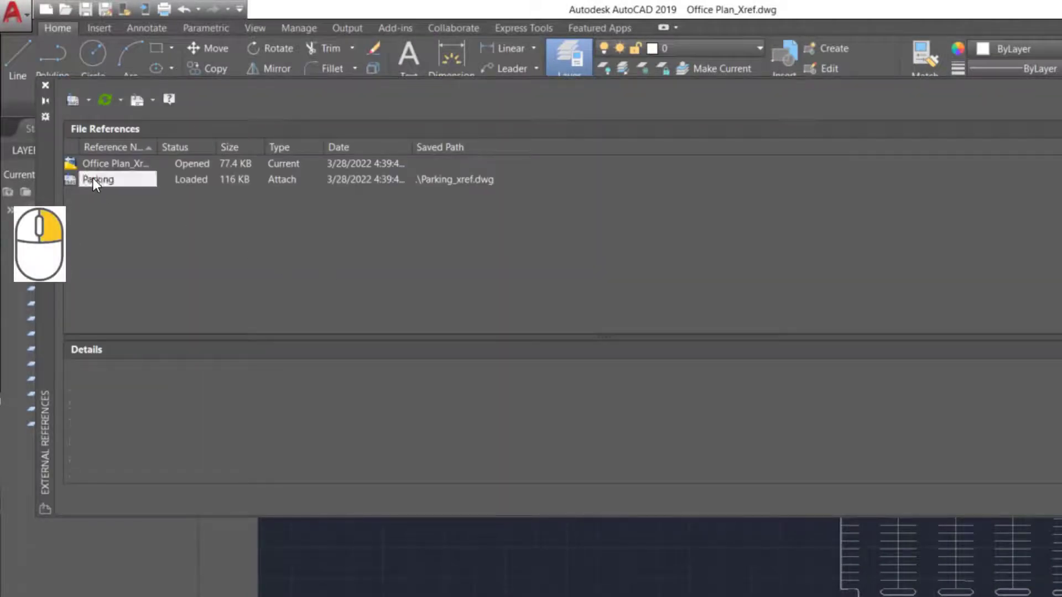
right_click(93, 179)
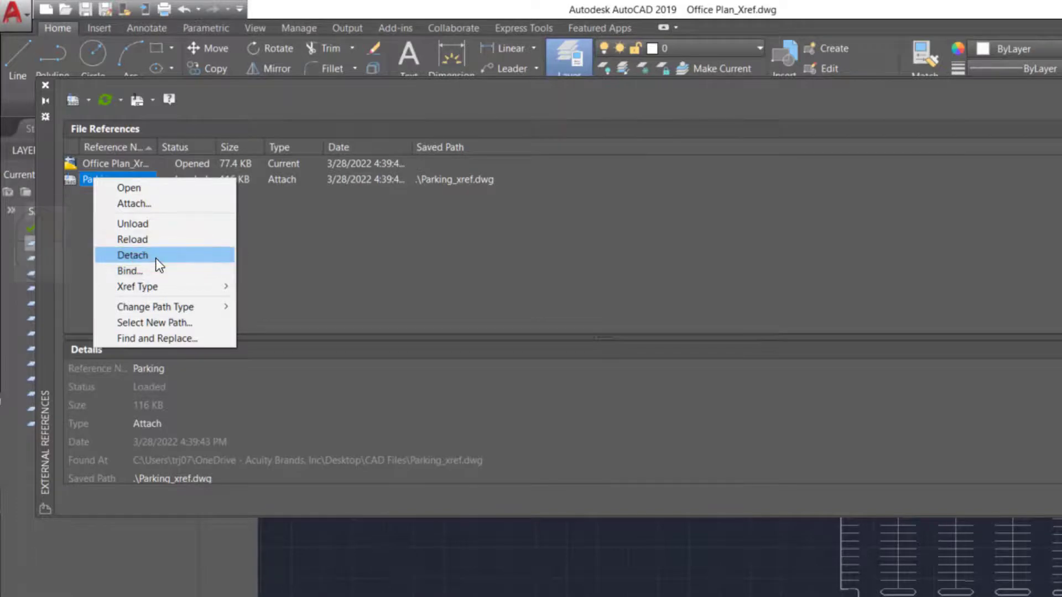
left_click(155, 257)
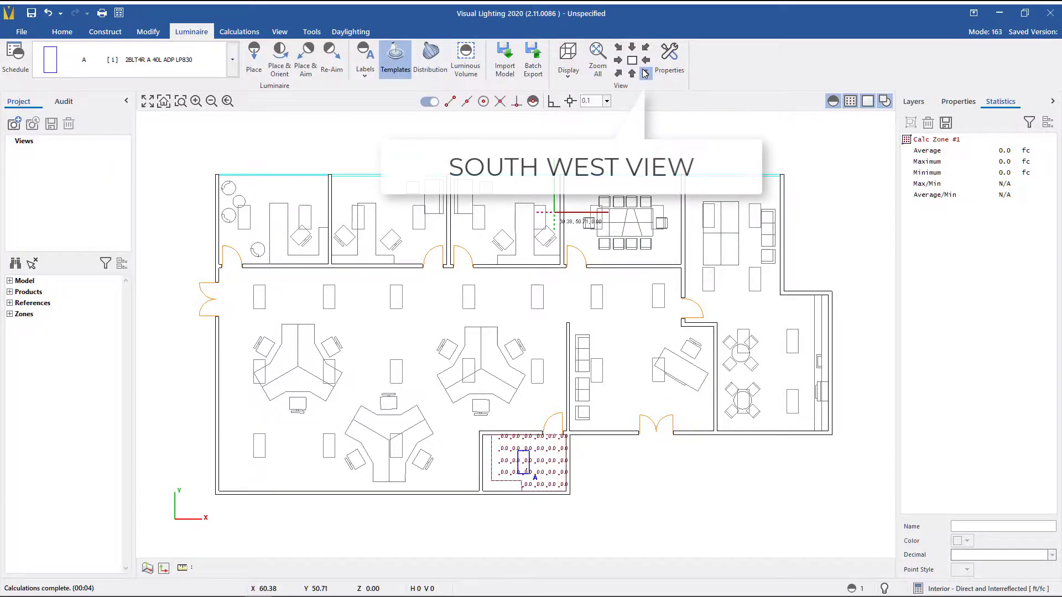
- Switch to Visual Lighting and inspect the office model in the South West view
left_click(645, 73)
left_click(644, 60)
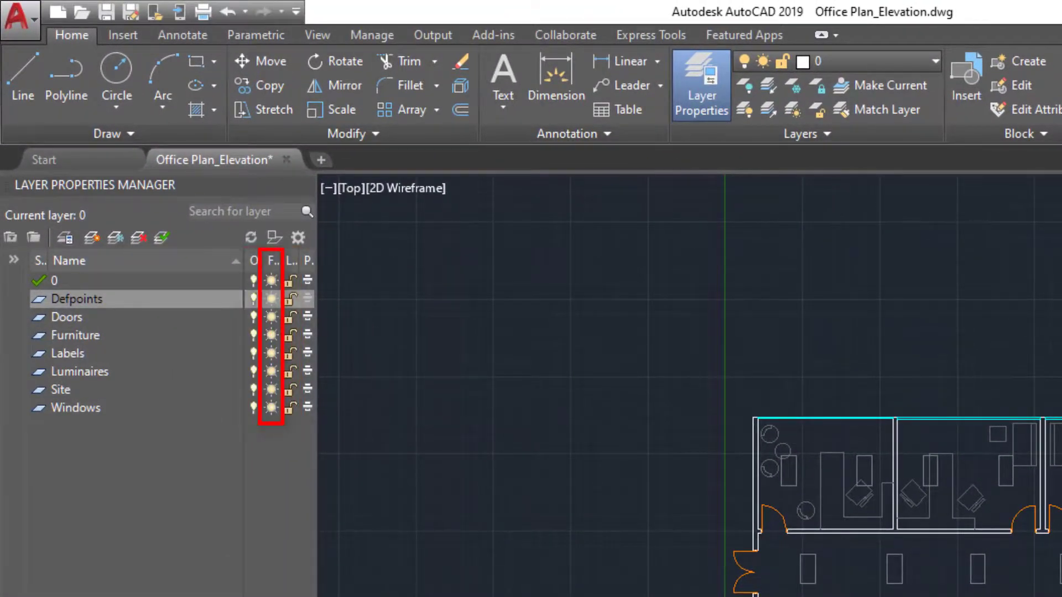
- In AutoCAD's Office Plan_Elevation drawing, set the elevation of all objects to 0 with the CHANGE command
type("all")
key("Return")
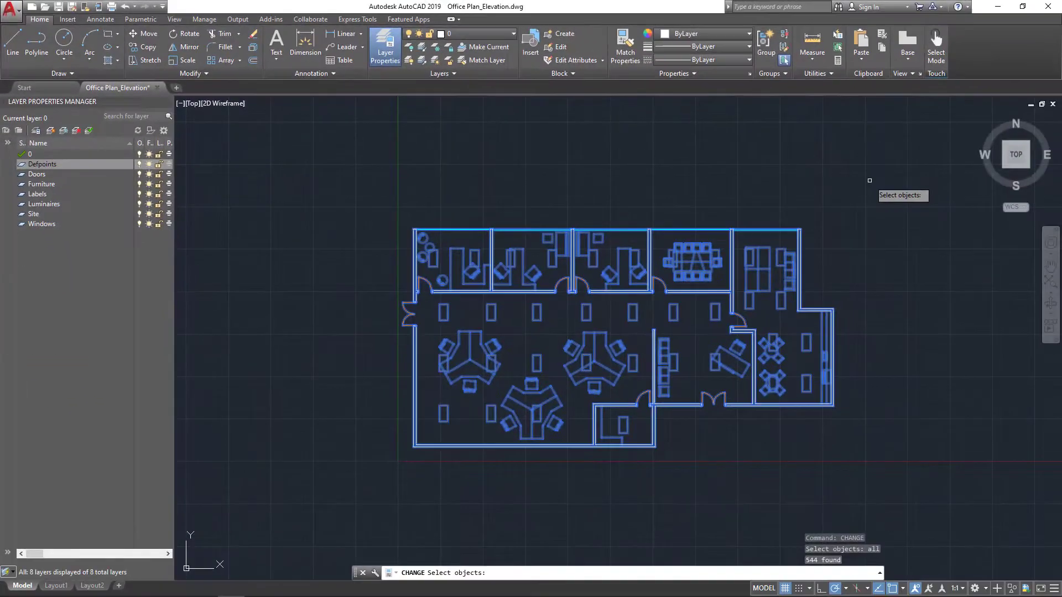
type("chang")
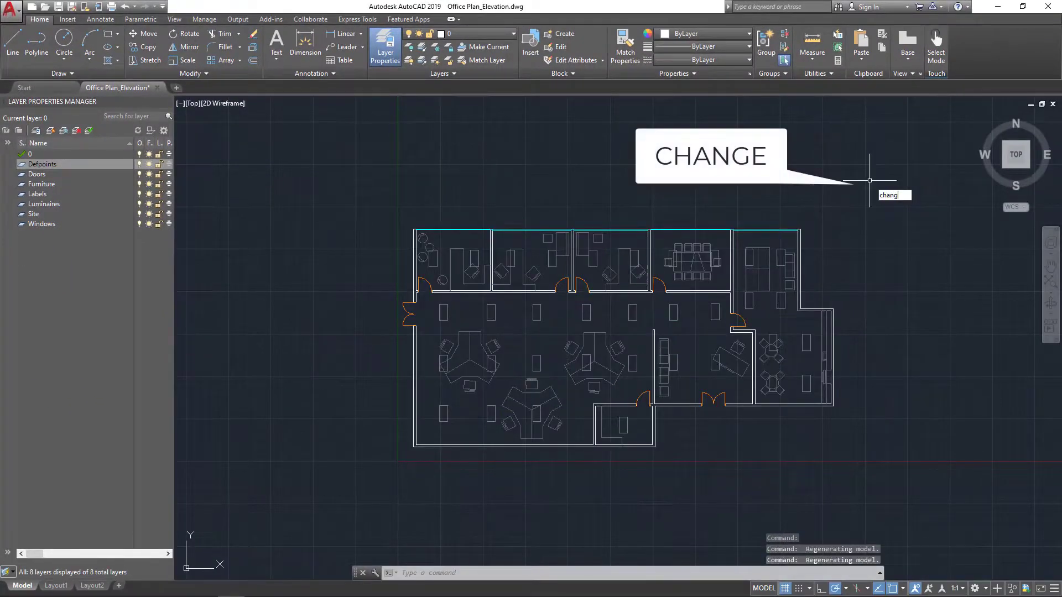
type("e")
key("Return")
type("all")
key("Return")
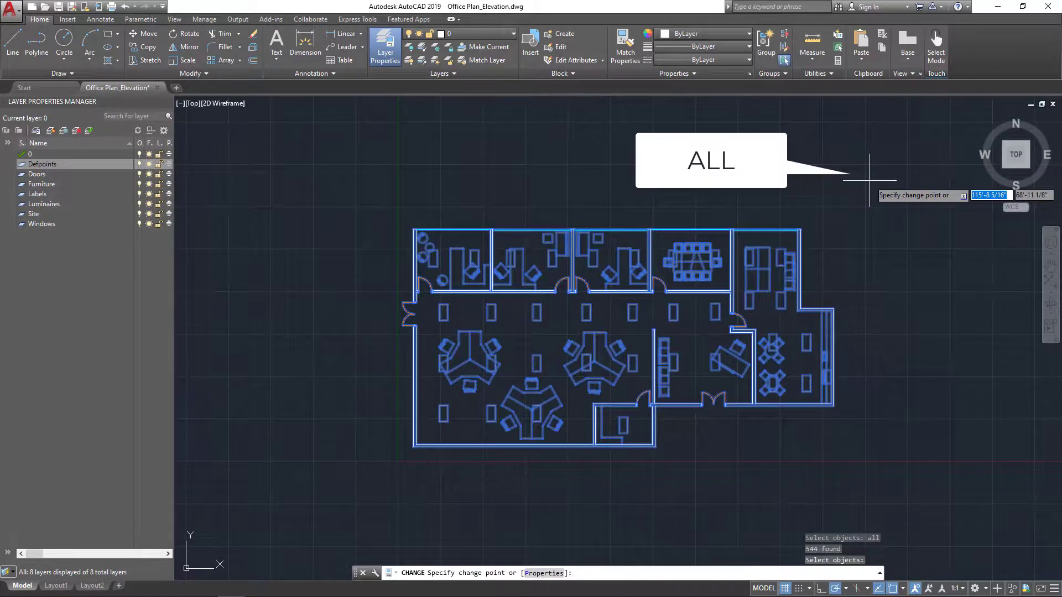
type("proper")
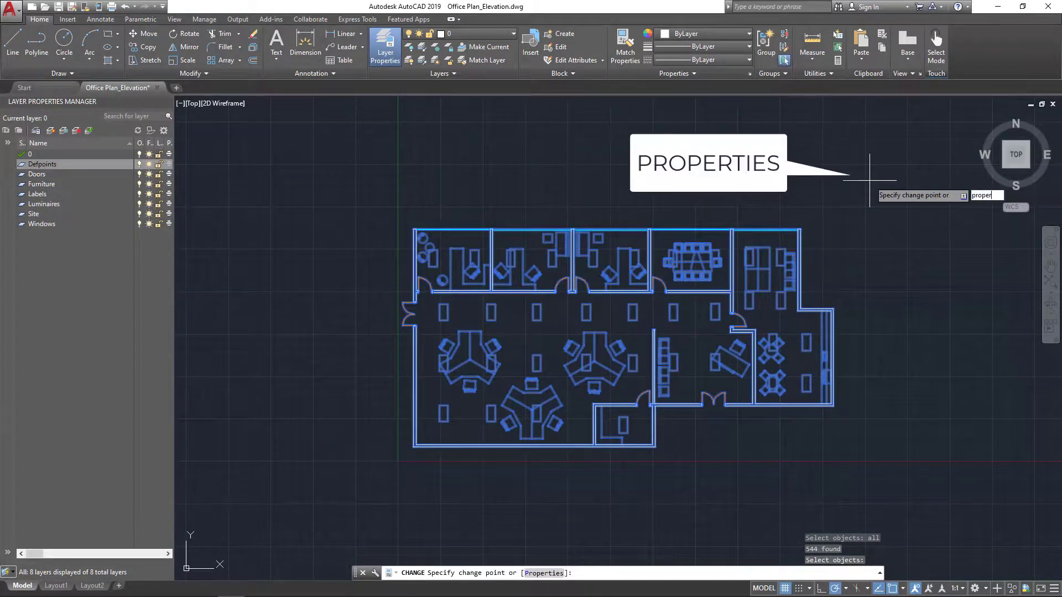
key("Return")
type("elevation")
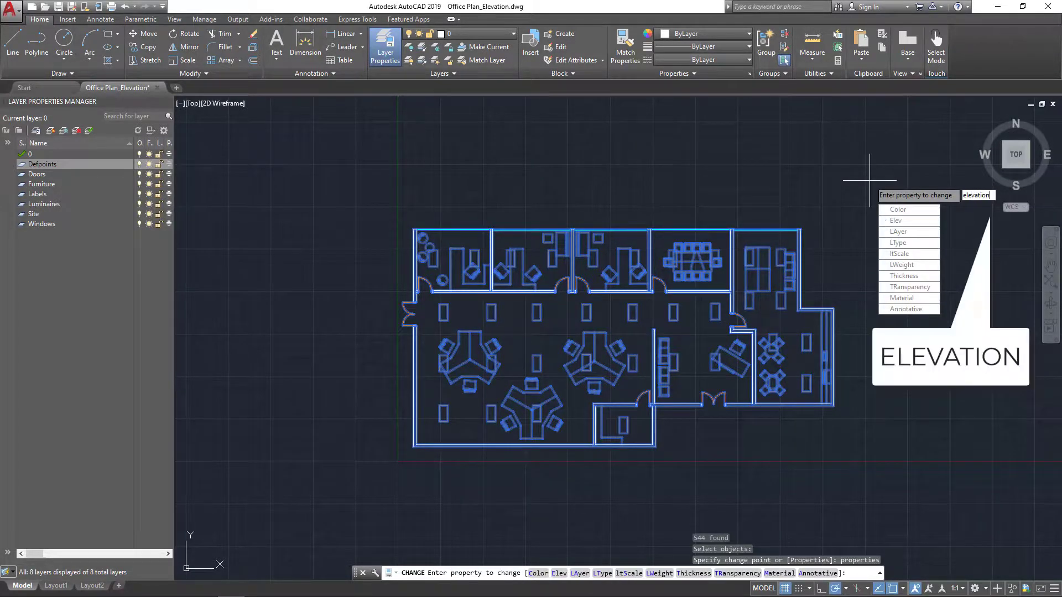
key("Return")
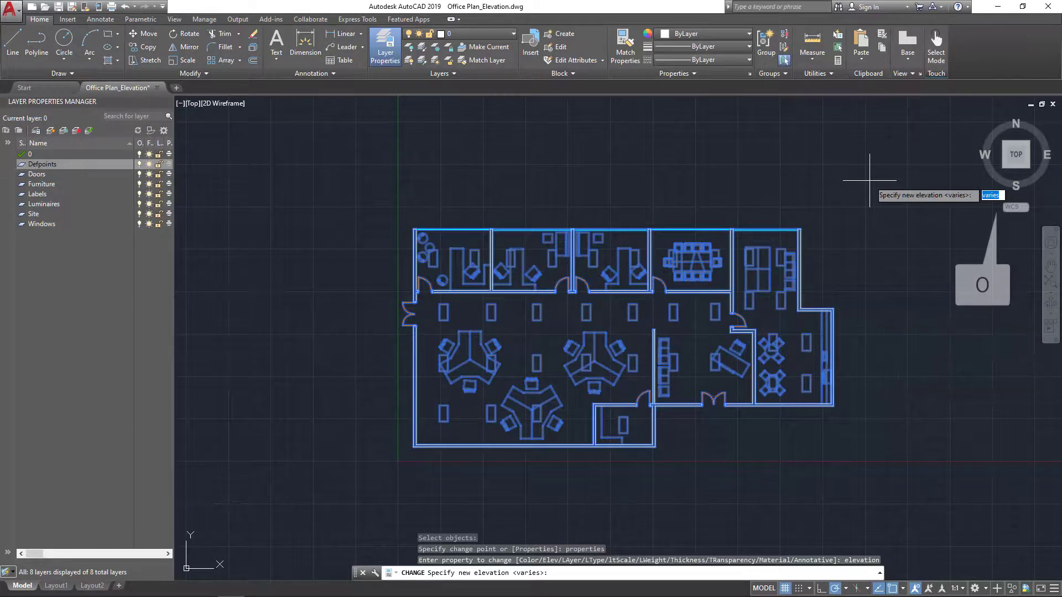
type("0")
key("Return")
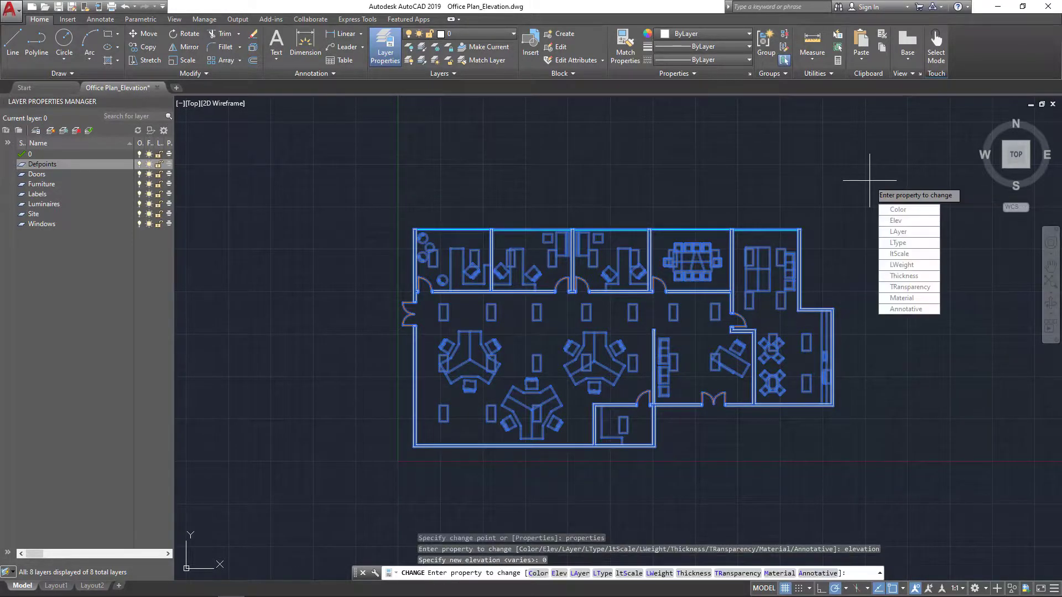
key("Return")
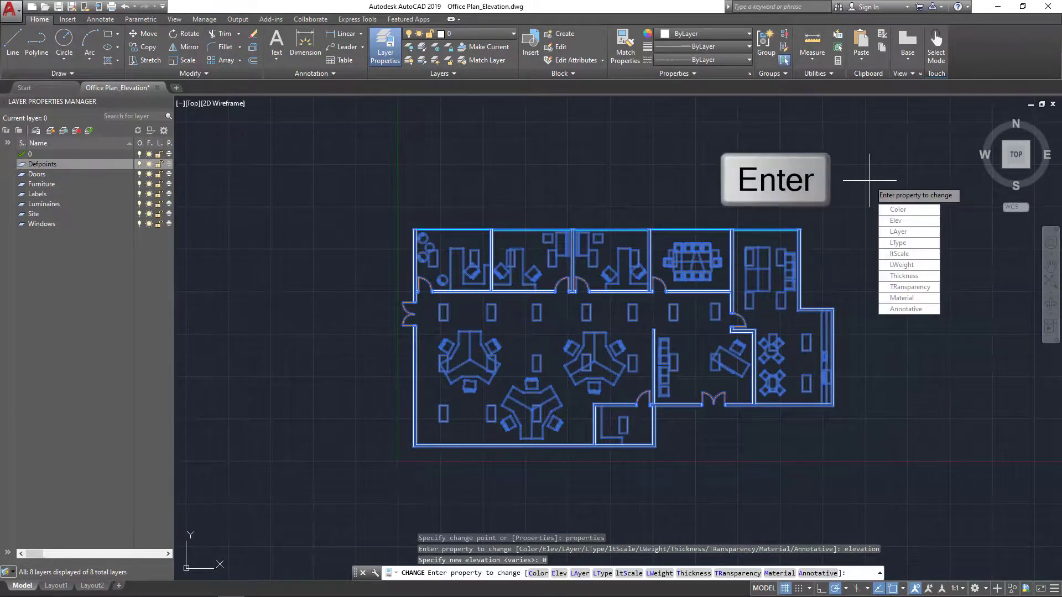